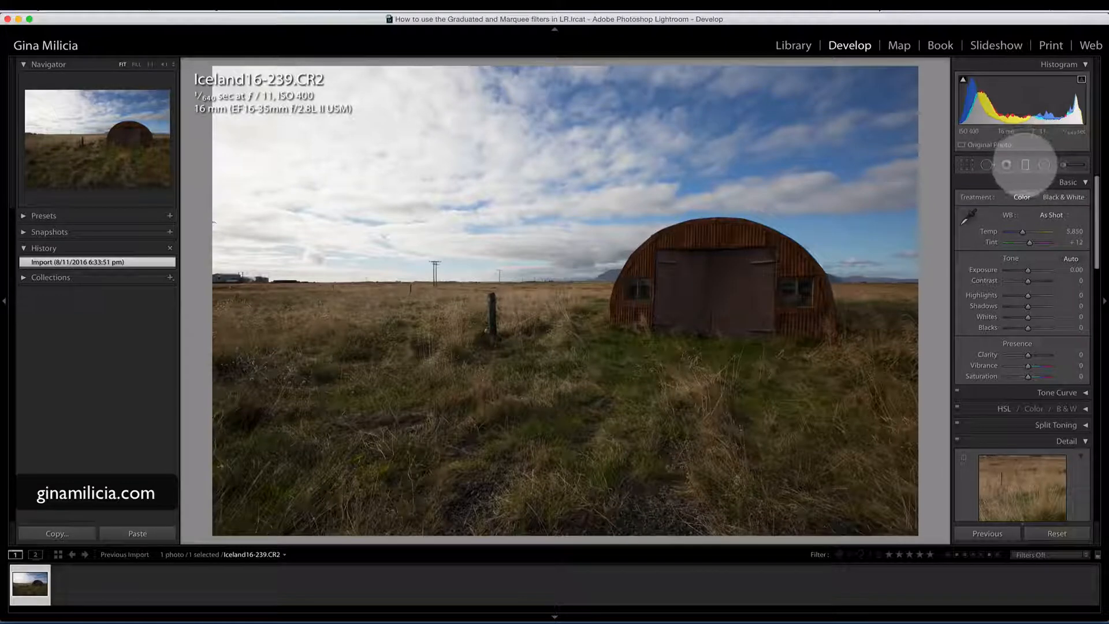
key("m")
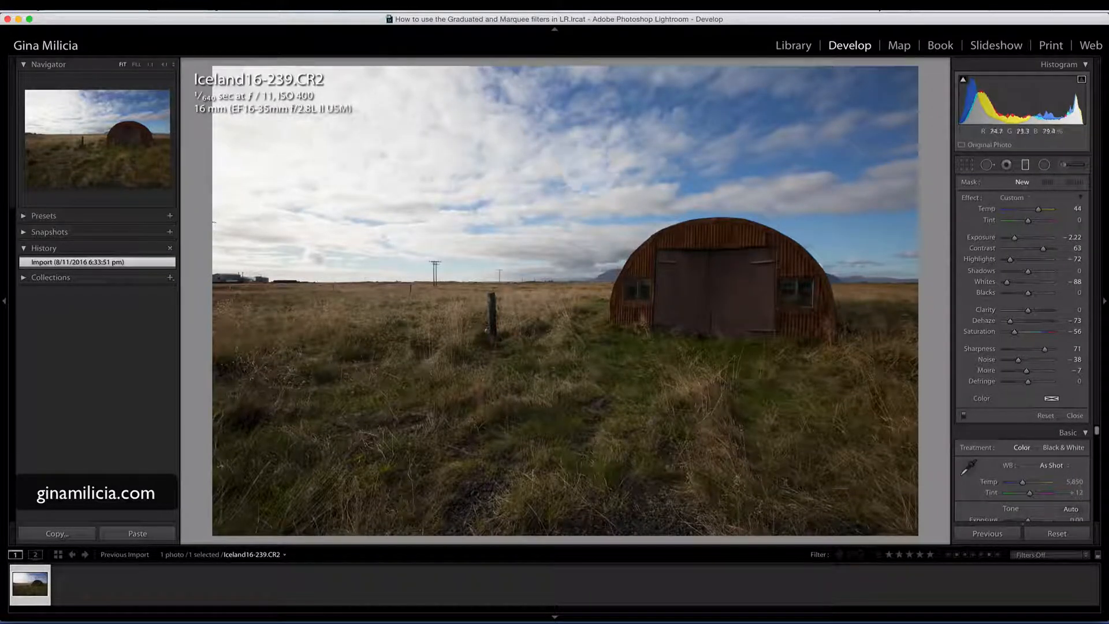
left_click(1063, 165)
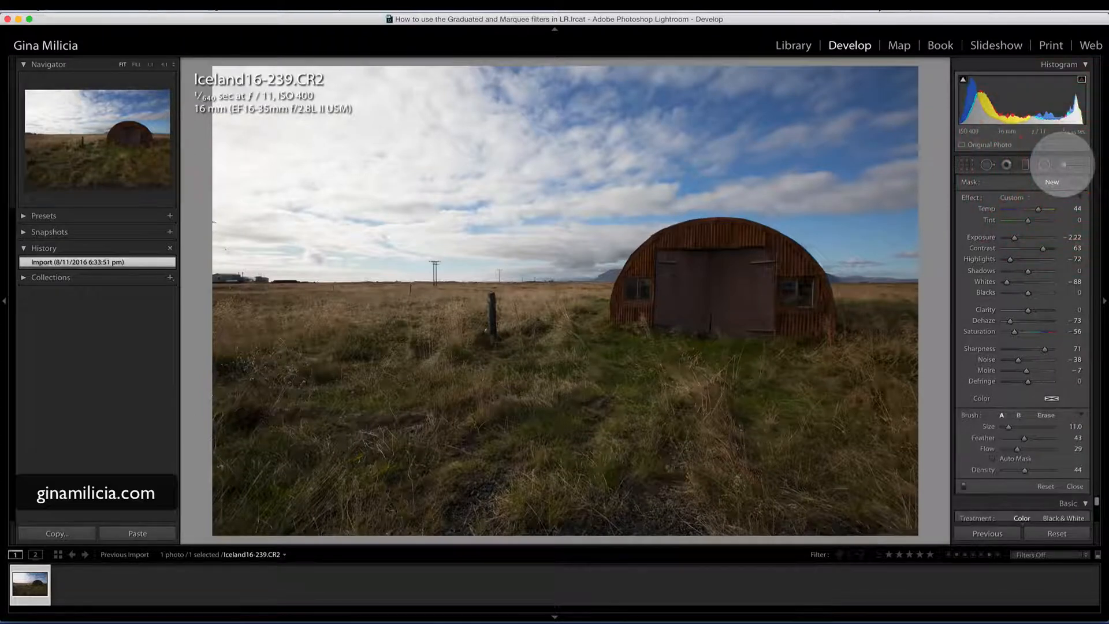
left_click(1063, 164)
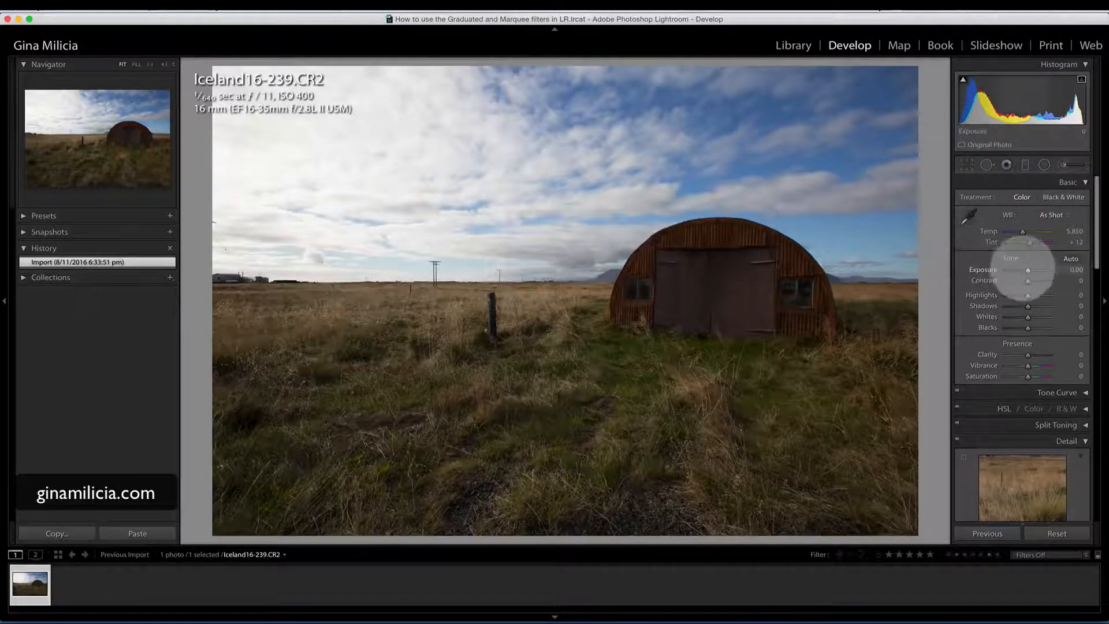
- Try darkening the whole photo with Exposure -3.35 and Highlights -73, and reset both adjustments to 0
mouse_move(1029, 270)
left_mouse_down()
mouse_move(1012, 270)
mouse_move(1029, 296)
mouse_move(1013, 295)
left_mouse_up()
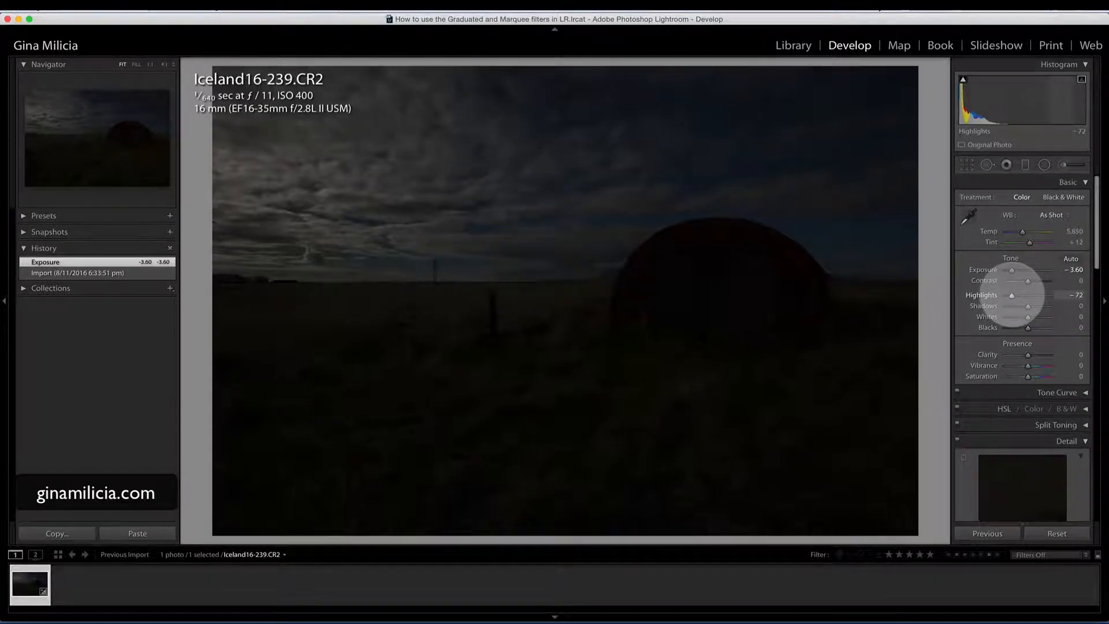
left_click_drag(1012, 295, 1014, 269)
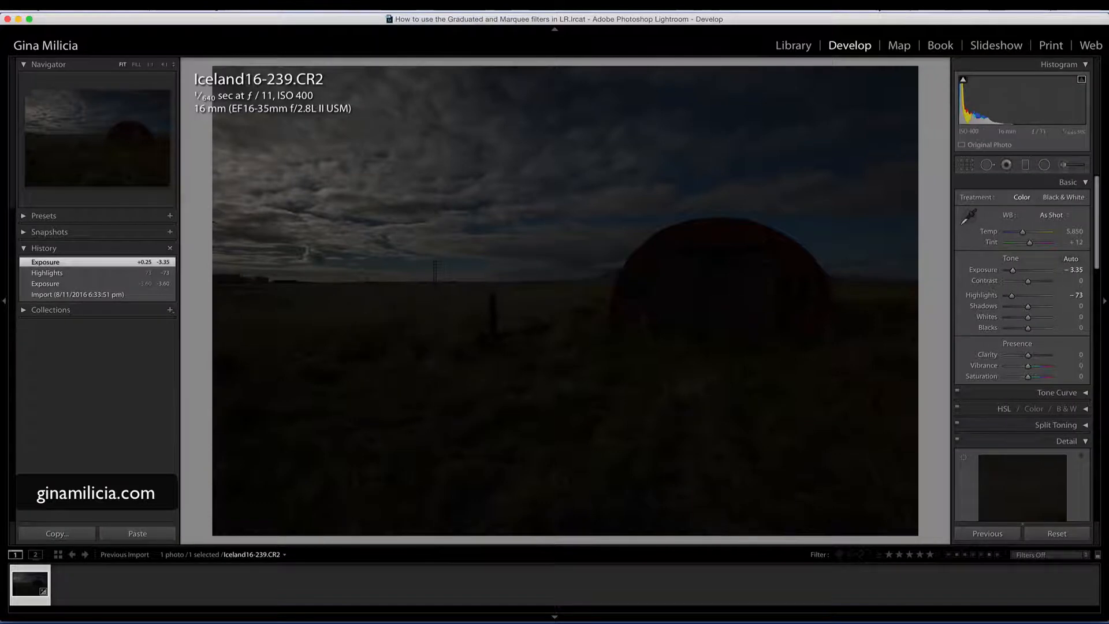
left_click_drag(1012, 269, 1030, 269)
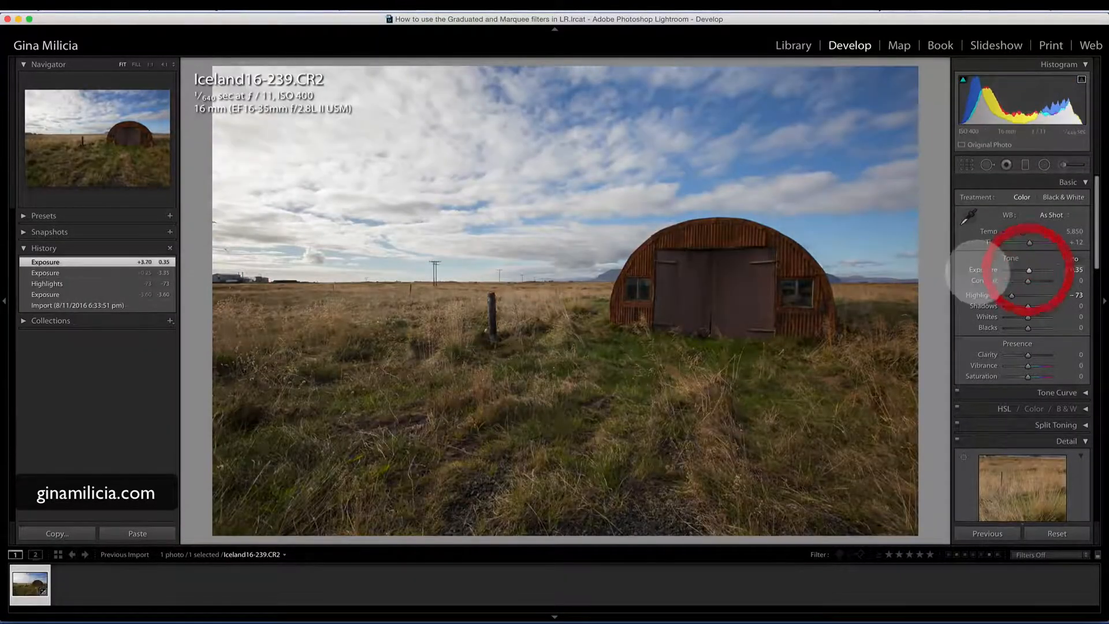
double_click(982, 269)
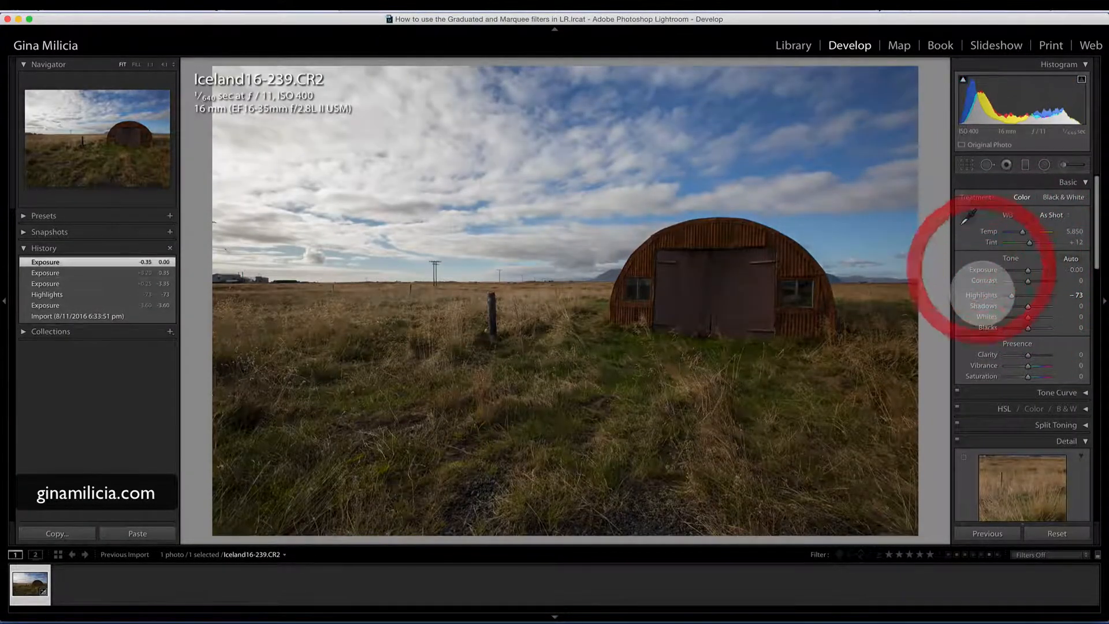
double_click(983, 293)
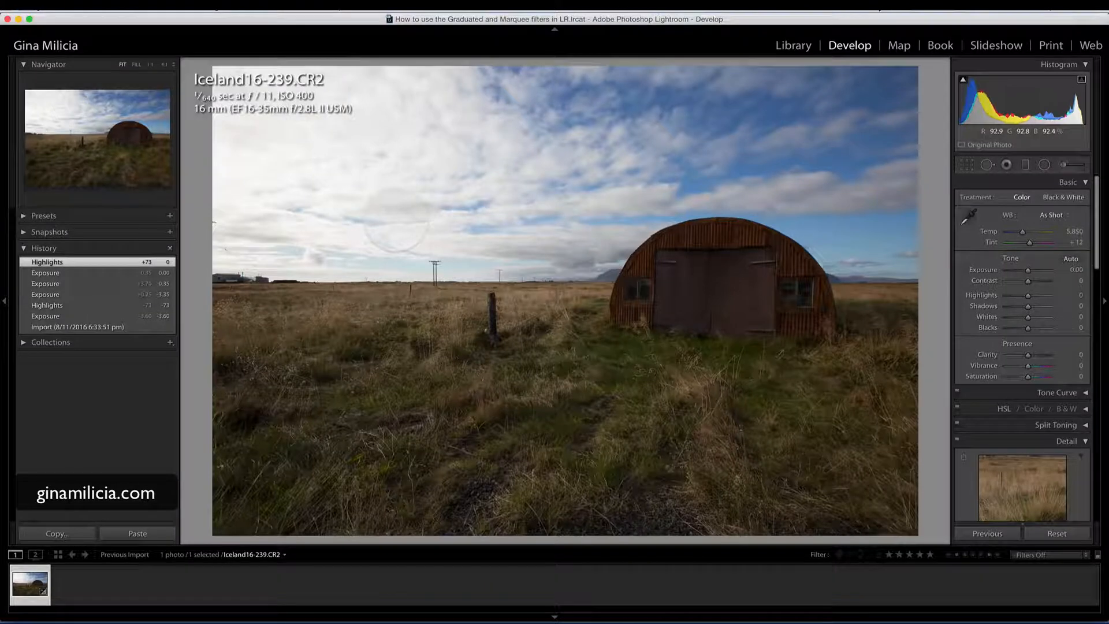
- Activate the Graduated Filter tool and reset all of its effect settings to zero
key("m")
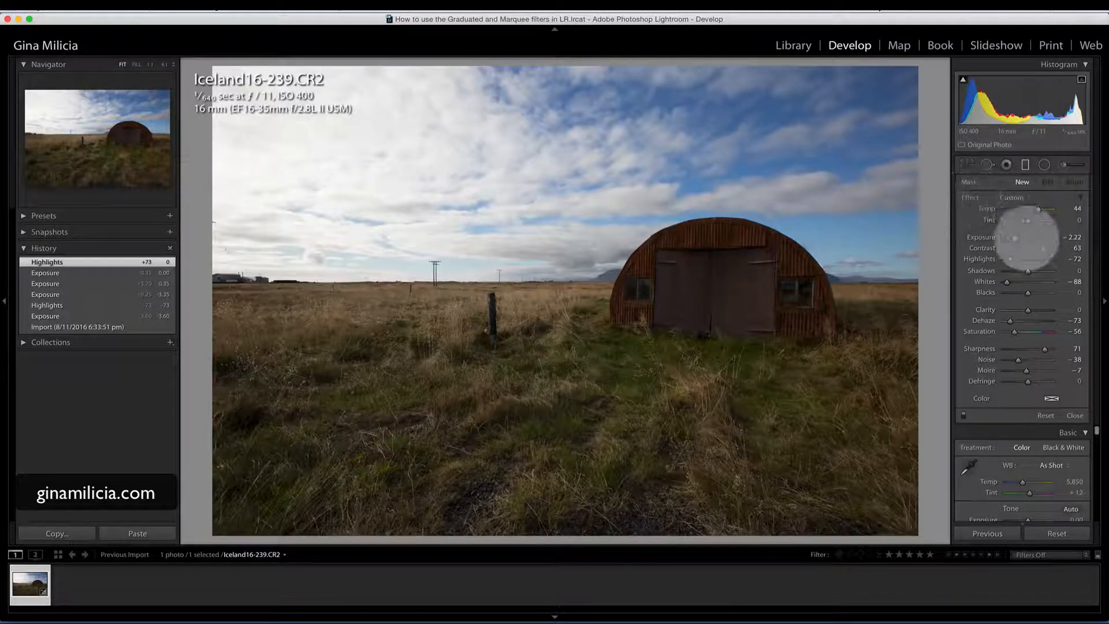
left_click_drag(1014, 237, 1026, 293)
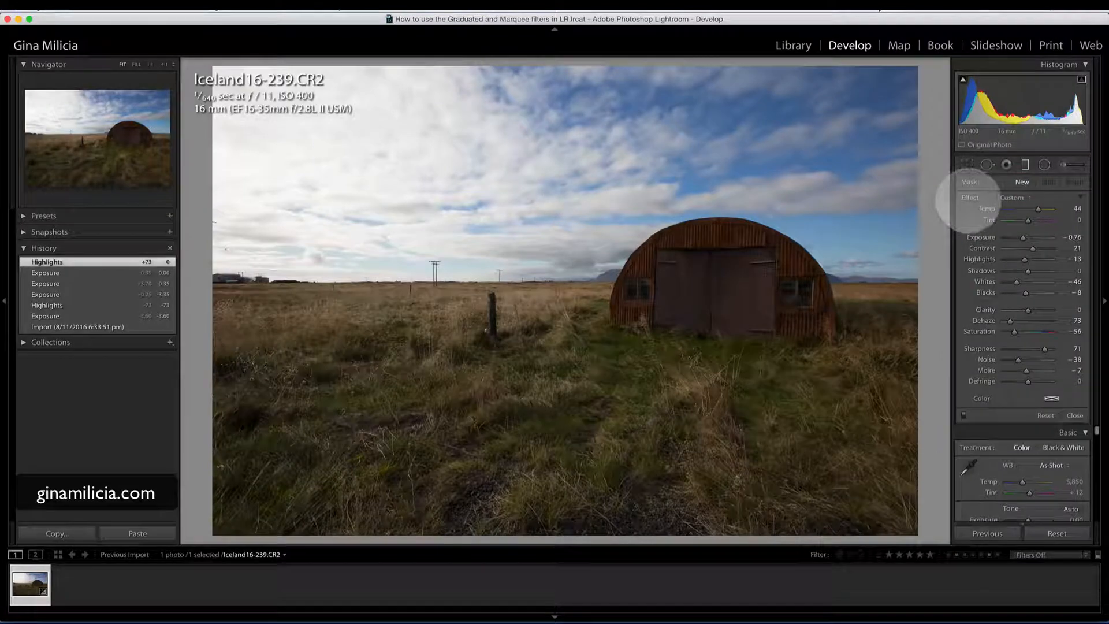
double_click(969, 197)
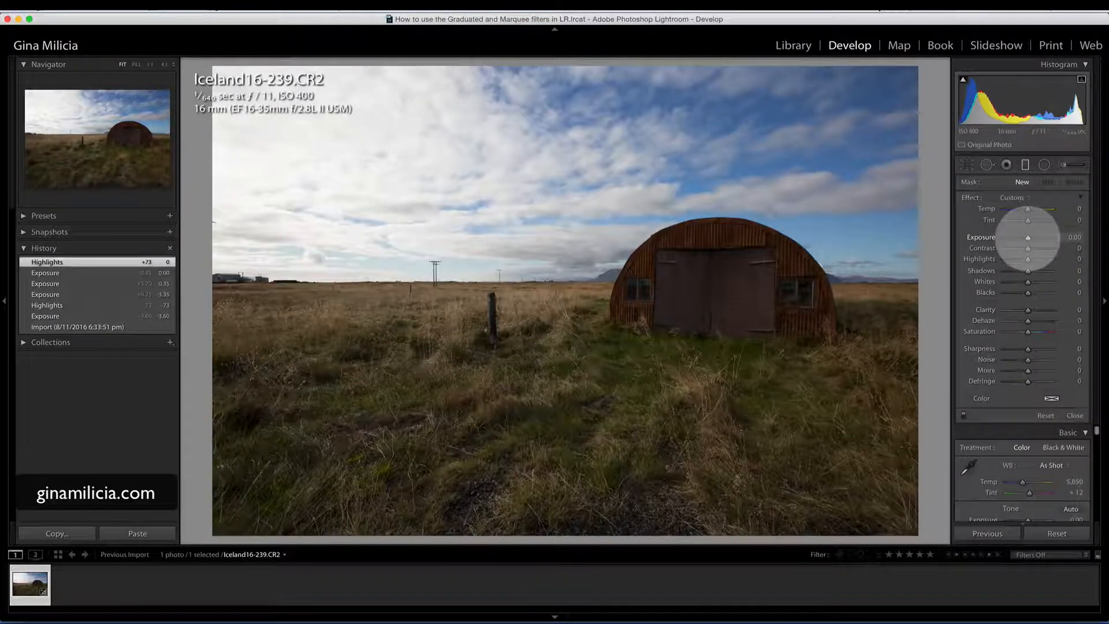
- Add a graduated filter with Exposure -2.22, running straight down from the photo's top edge to just below the horizon
mouse_move(1028, 237)
left_mouse_down()
mouse_move(1011, 237)
mouse_move(1026, 237)
left_mouse_up()
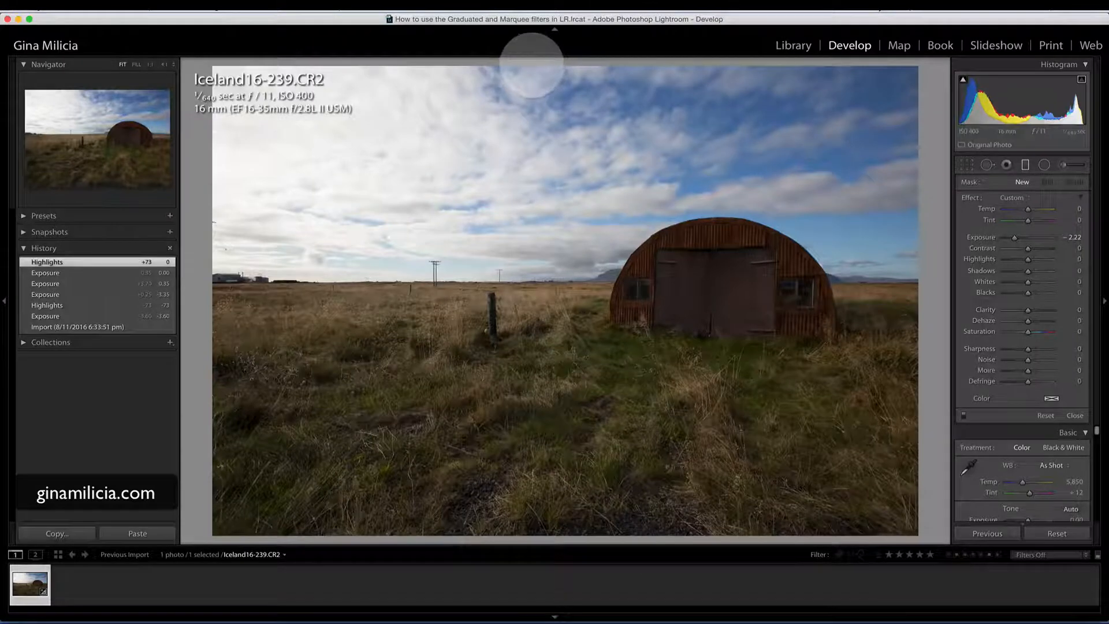
left_click(531, 66)
left_click_drag(532, 69, 532, 332)
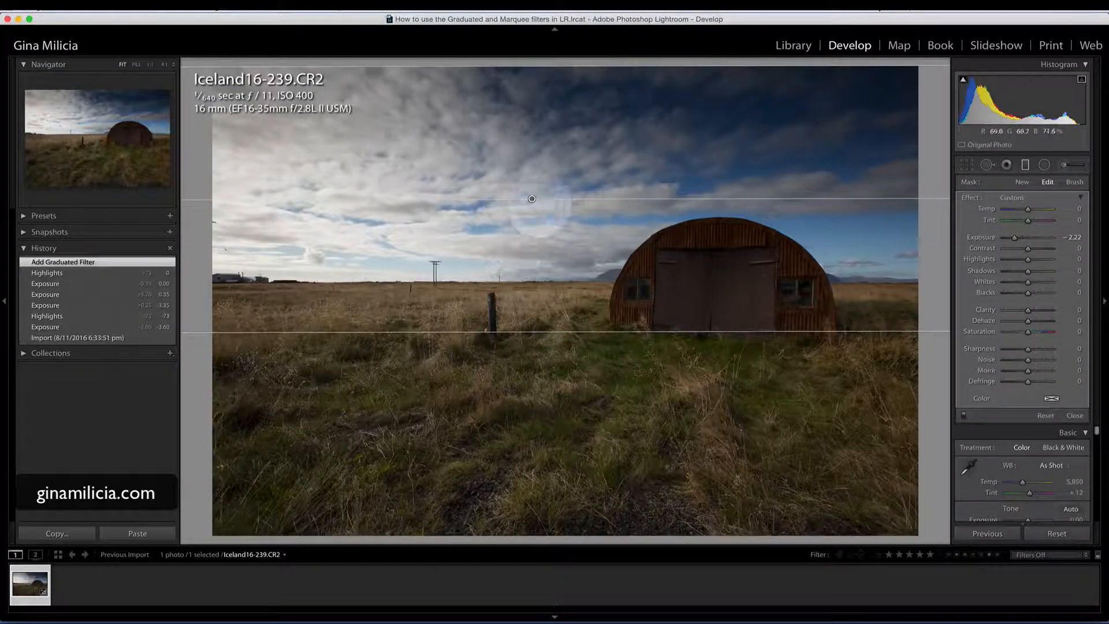
- Compare the photo before and after the graduated filter on the sky
key("o")
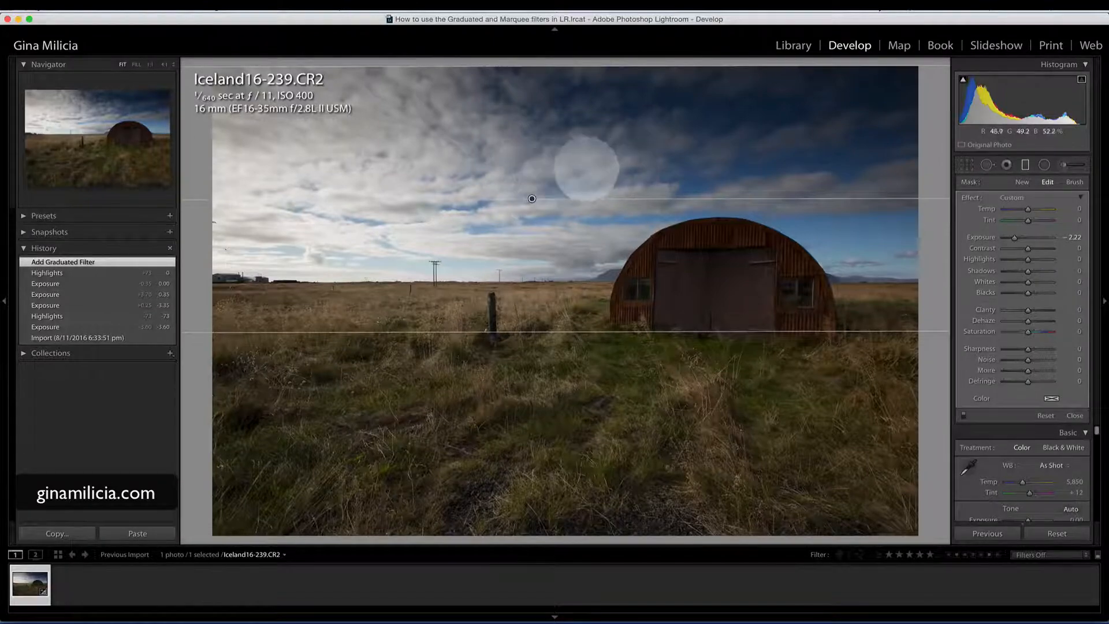
mouse_move(532, 199)
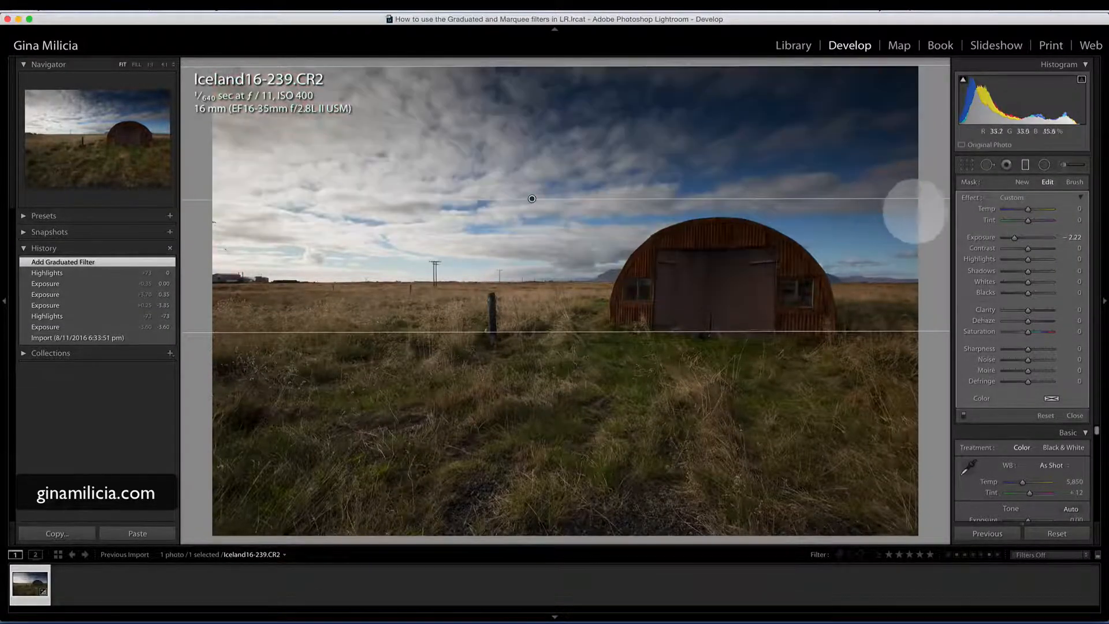
key("backslash")
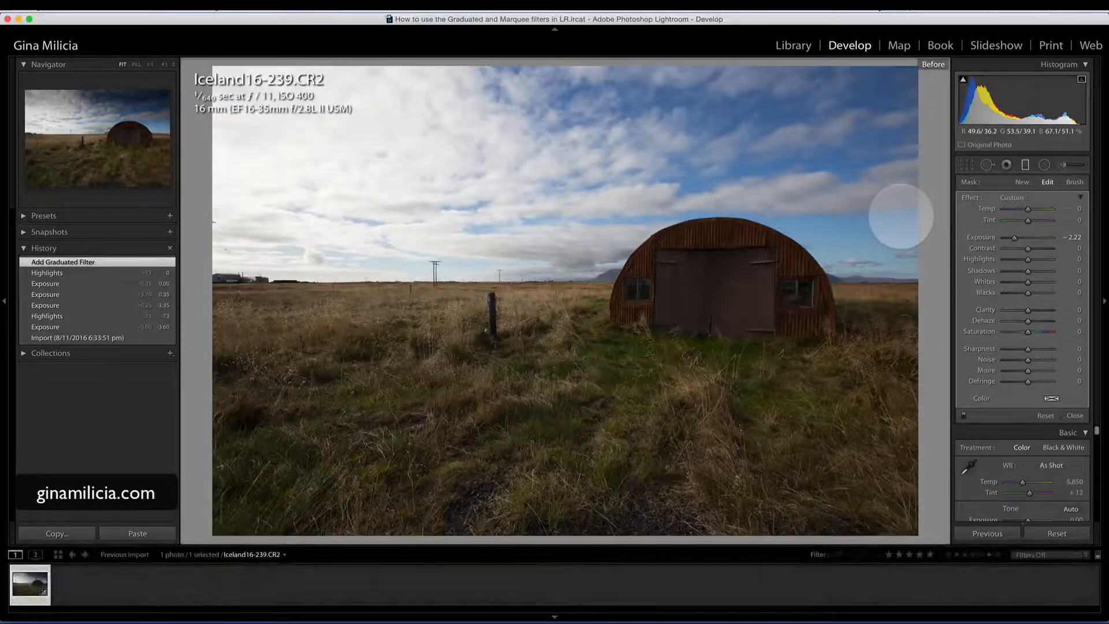
key("backslash")
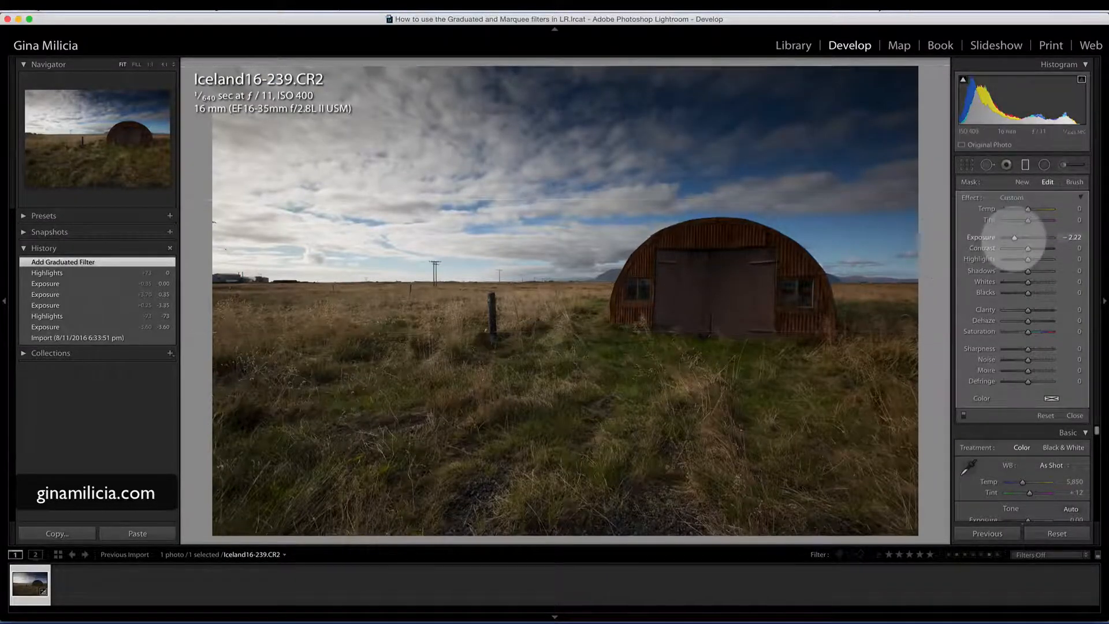
- Set the sky's graduated filter to Exposure -1.13 and Highlights -67
left_click_drag(1016, 237, 1021, 237)
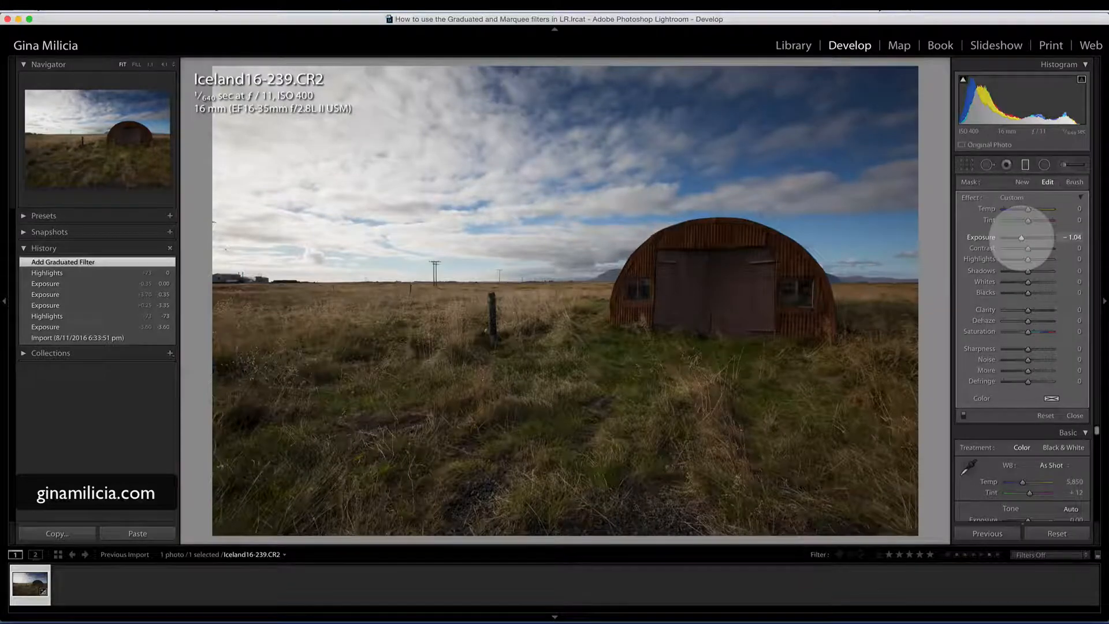
left_click_drag(1022, 238, 1015, 259)
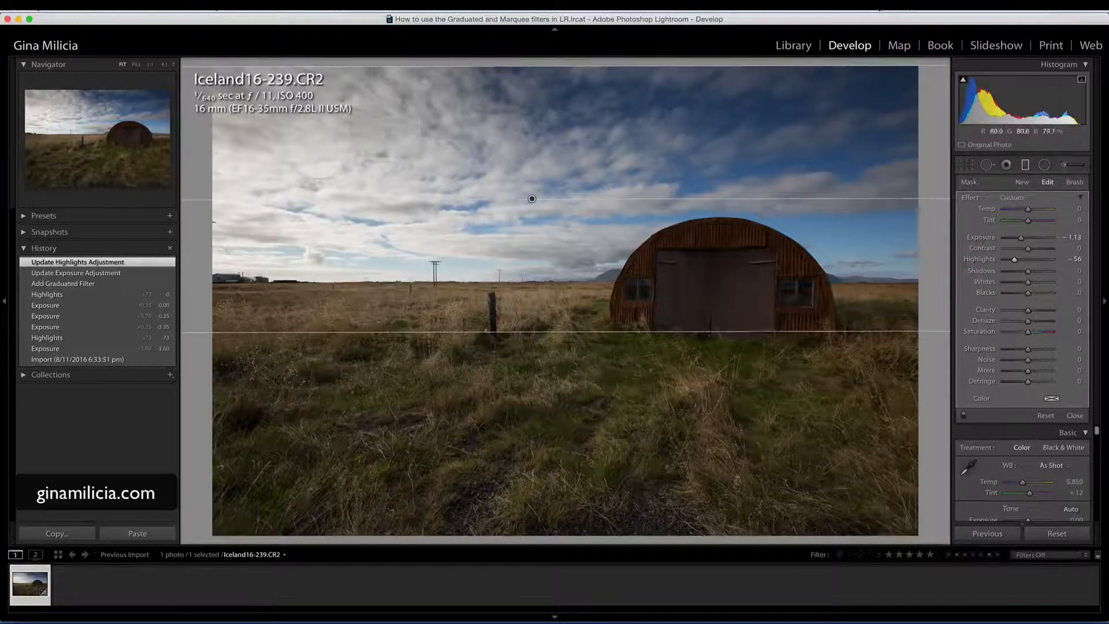
left_click_drag(1012, 260, 1010, 259)
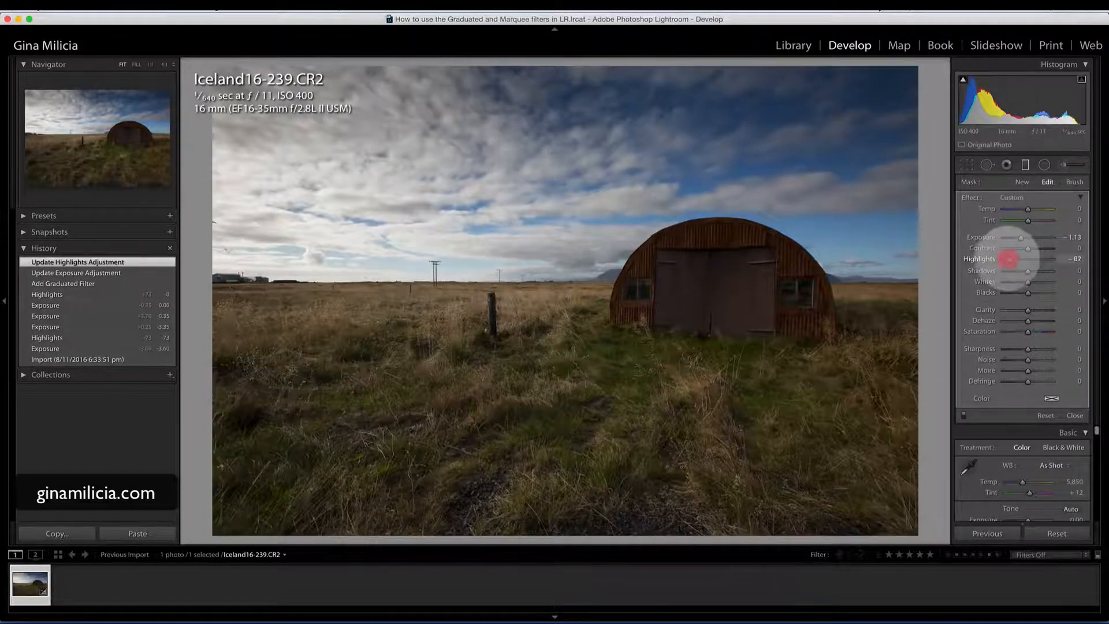
left_click_drag(1006, 259, 1012, 260)
left_click(1011, 259)
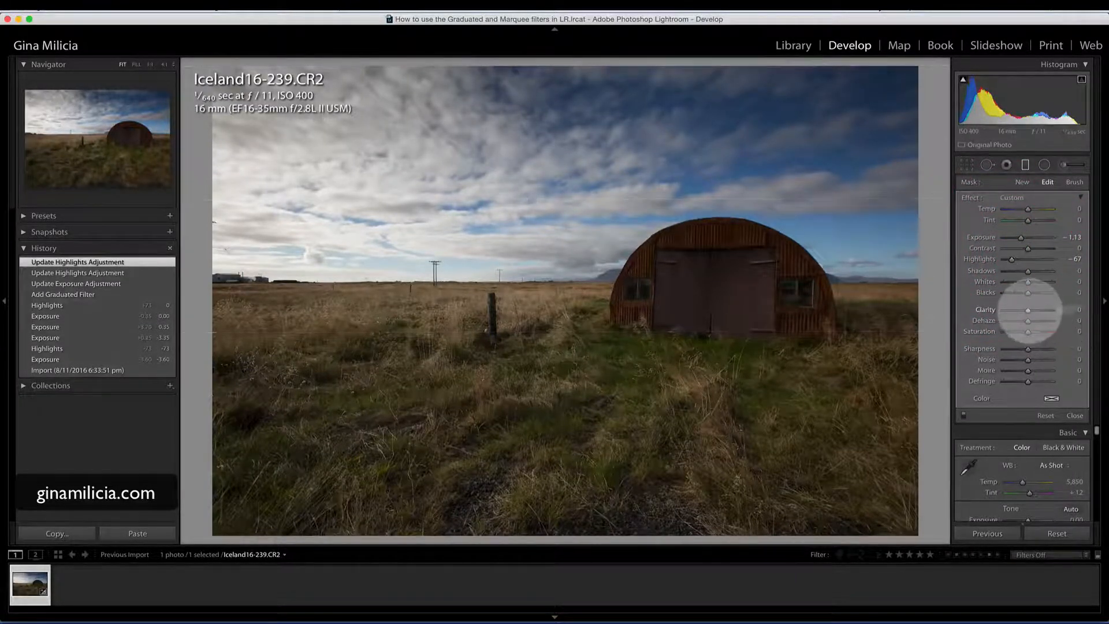
- Set the Clarity of the sky's graduated filter to 18
left_click_drag(1028, 310, 1035, 310)
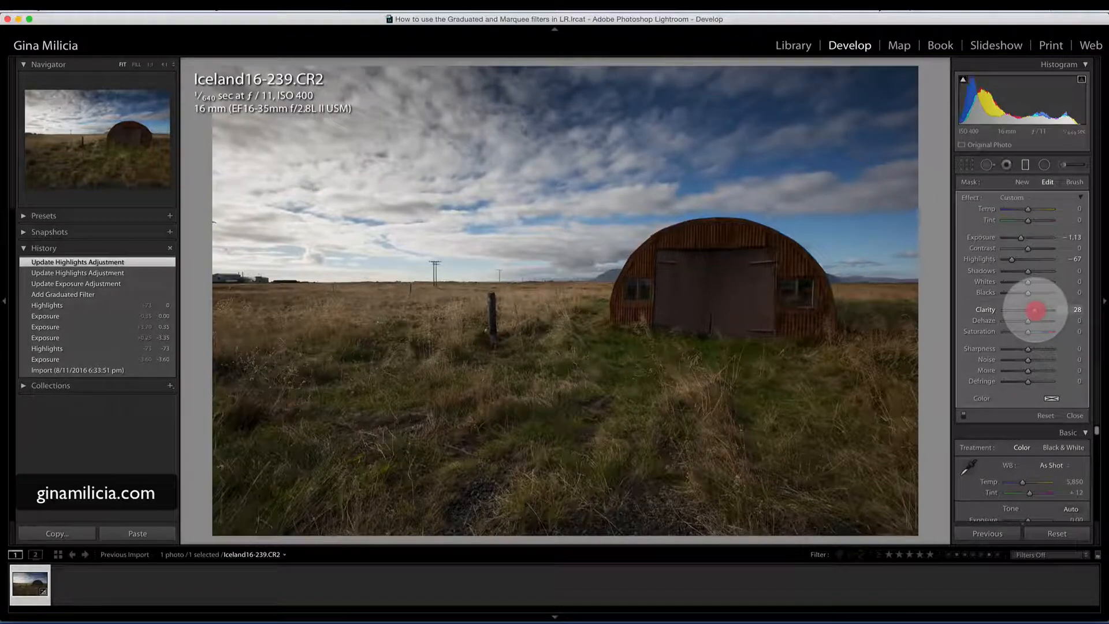
left_click_drag(1041, 309, 1035, 310)
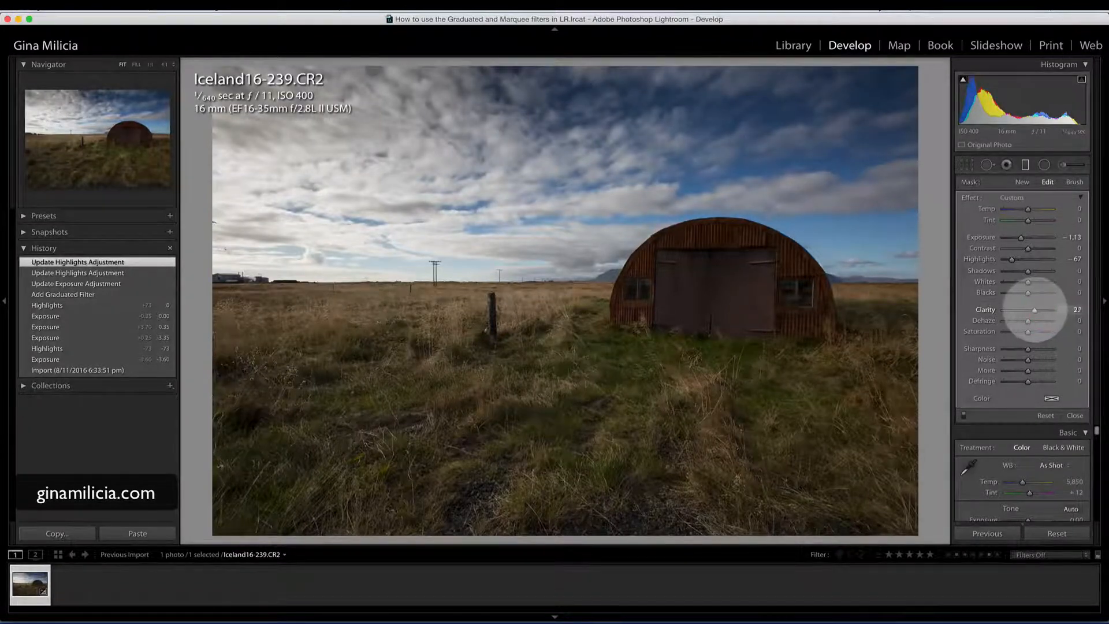
left_click(1033, 310)
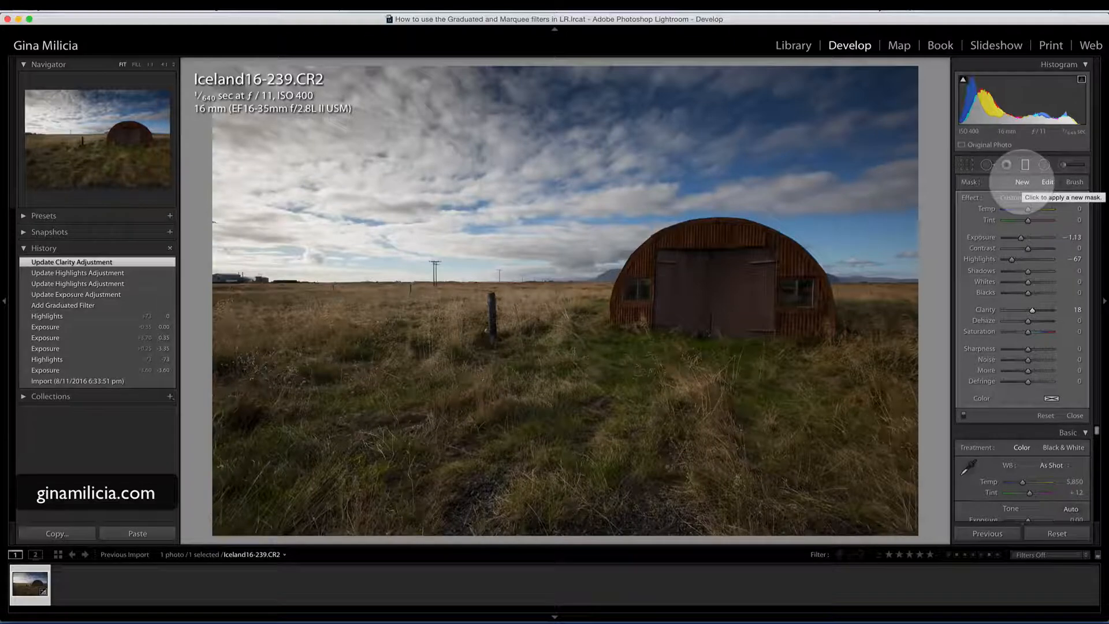
- Add a second graduated filter diagonally from the photo's upper-left corner into the grass, with Exposure -1.27 and Highlights -53
left_click(1022, 182)
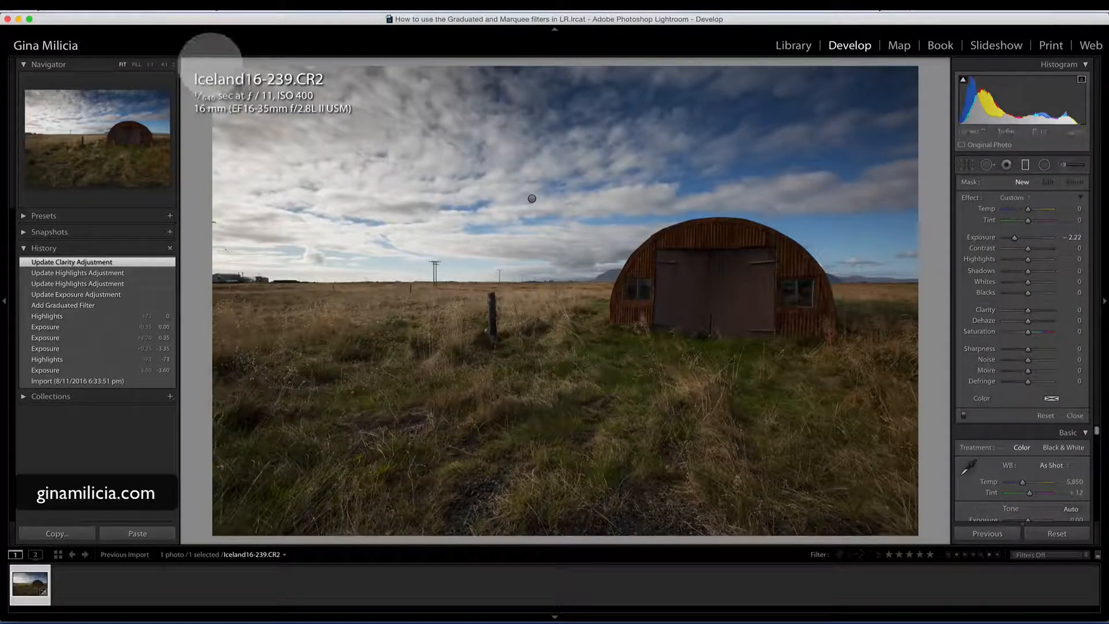
left_click_drag(212, 65, 469, 393)
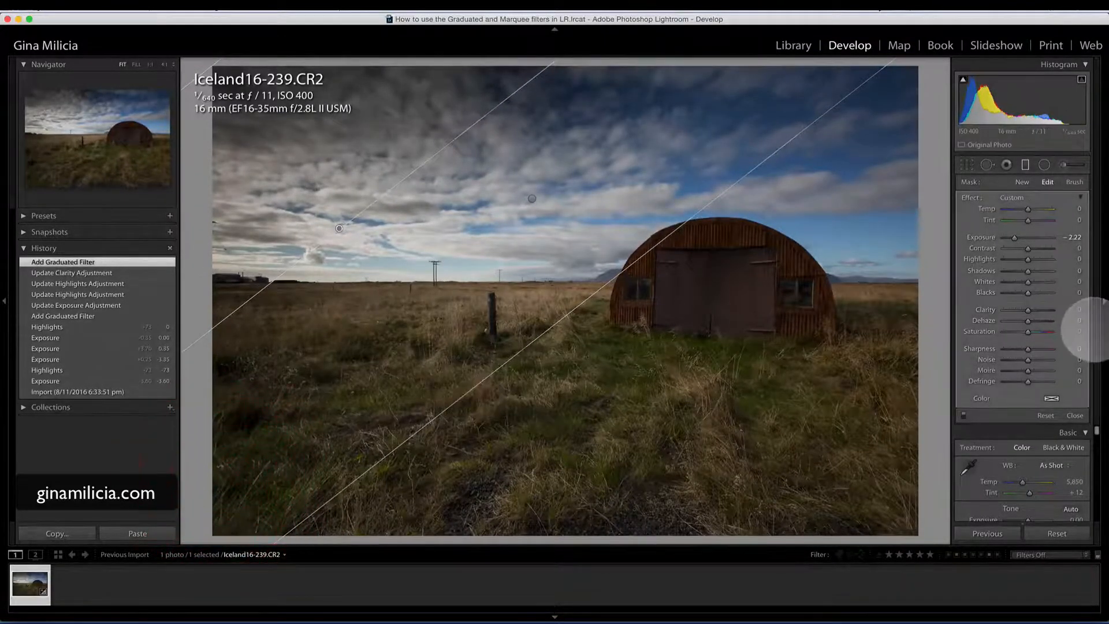
mouse_move(1015, 237)
left_mouse_down()
mouse_move(1025, 237)
mouse_move(1010, 258)
left_mouse_up()
left_click_drag(1010, 258, 1015, 259)
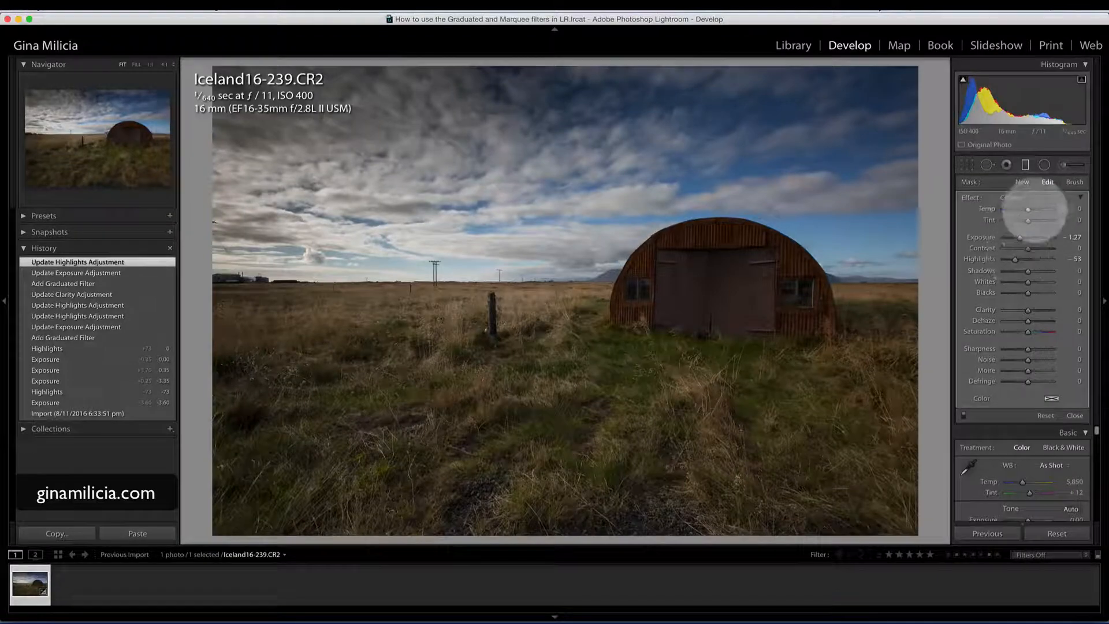
- Try warming the diagonal filter with Temp 38 and the horizontal filter with Temp 24, and reset both temperatures to 0
mouse_move(1029, 209)
left_mouse_down()
mouse_move(1049, 210)
mouse_move(1035, 209)
left_mouse_up()
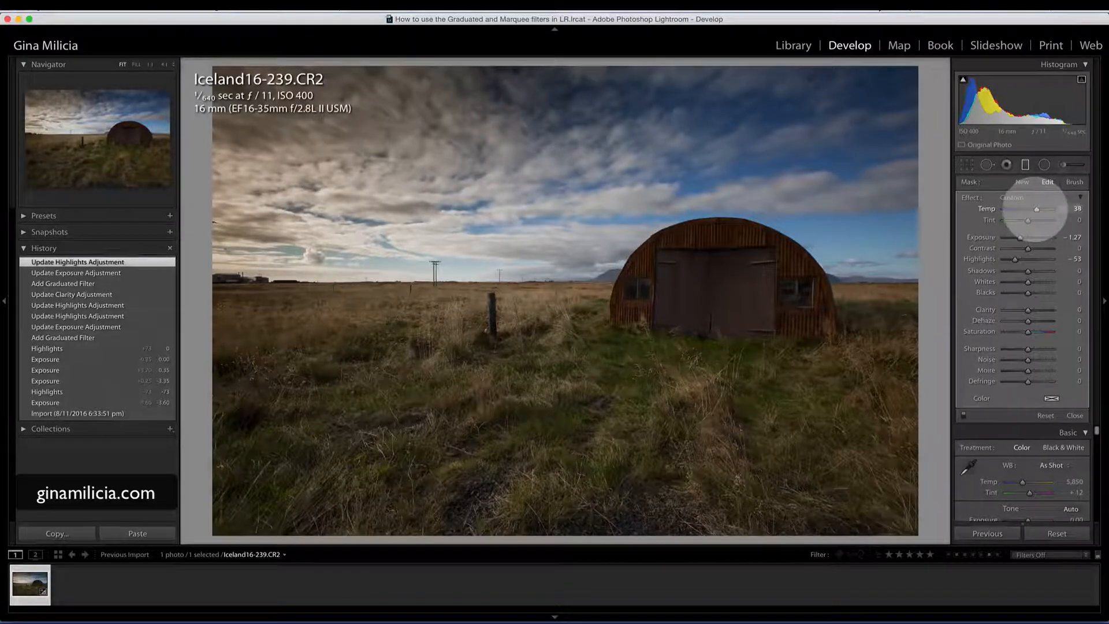
left_click_drag(1037, 210, 1037, 209)
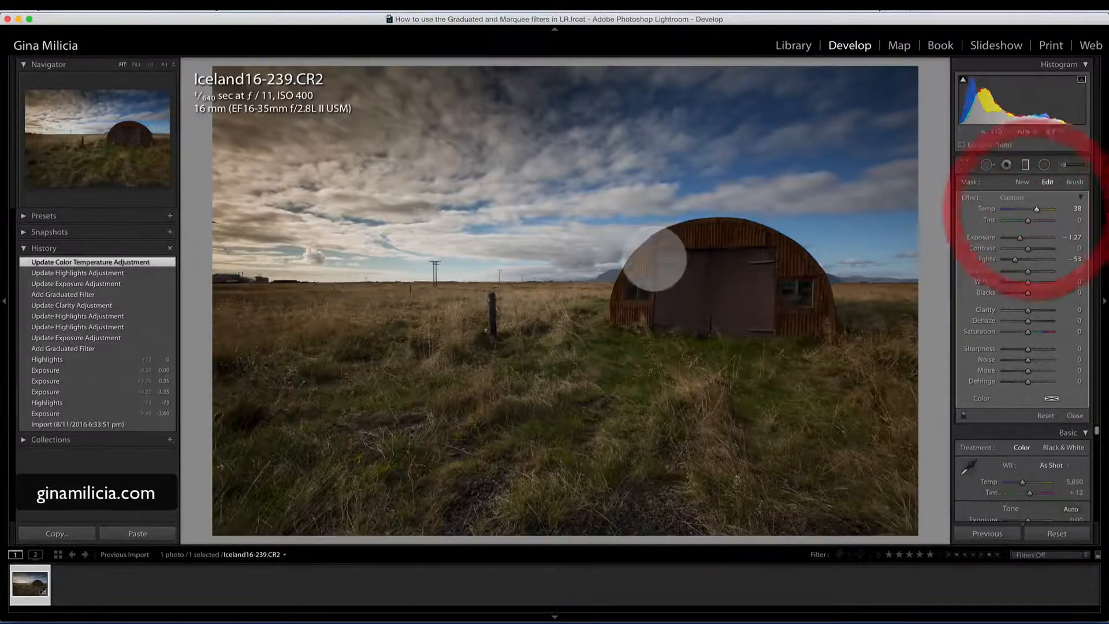
left_click(532, 198)
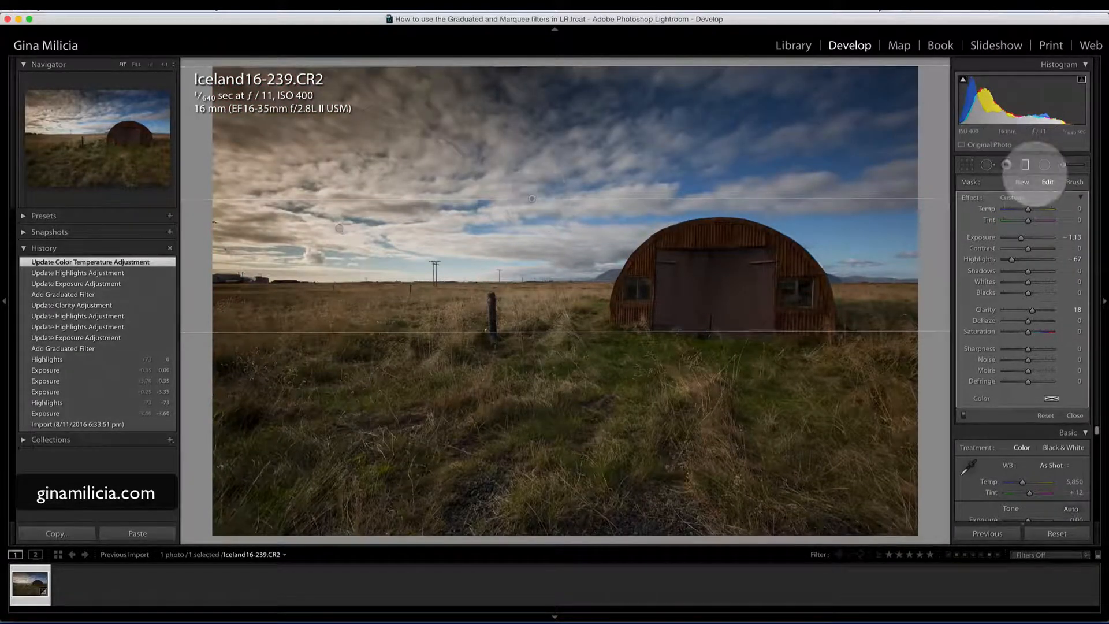
left_click_drag(1033, 208, 1034, 210)
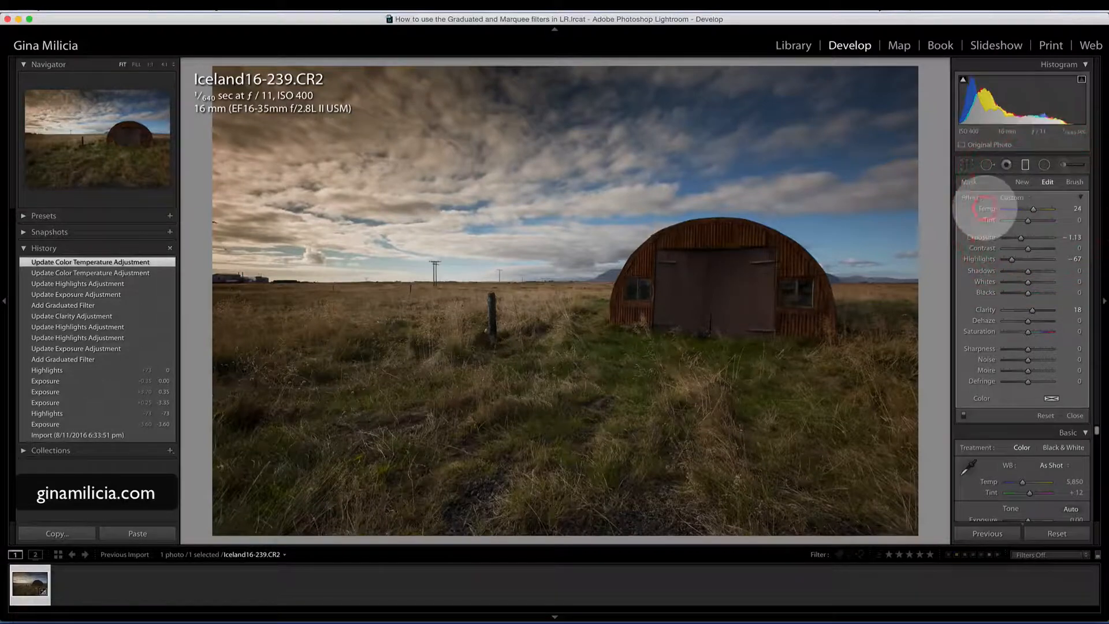
double_click(984, 208)
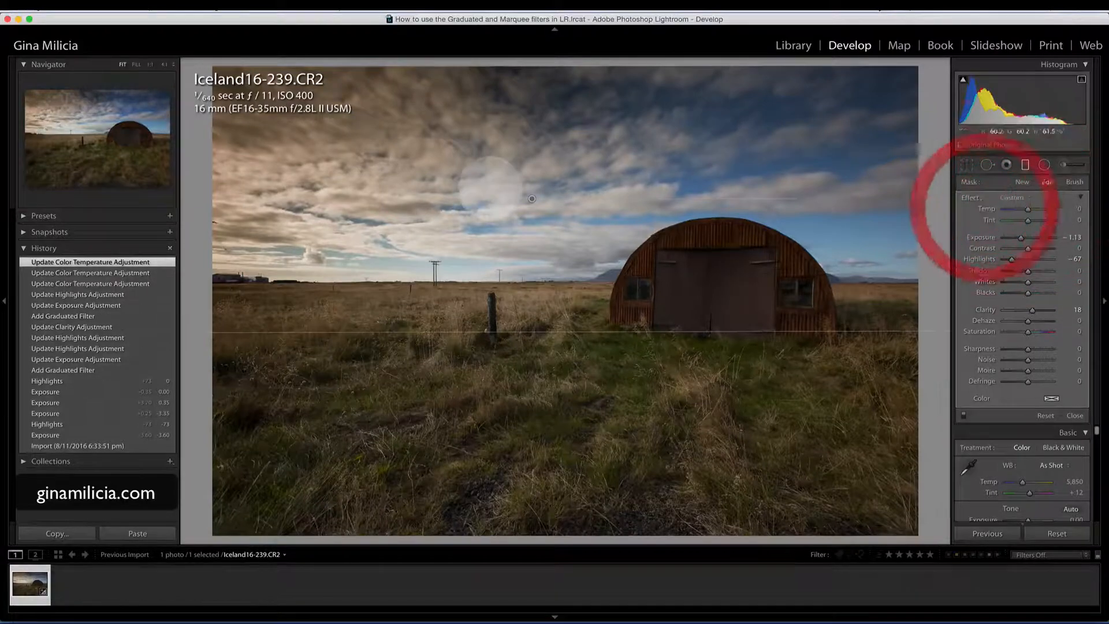
left_click(339, 228)
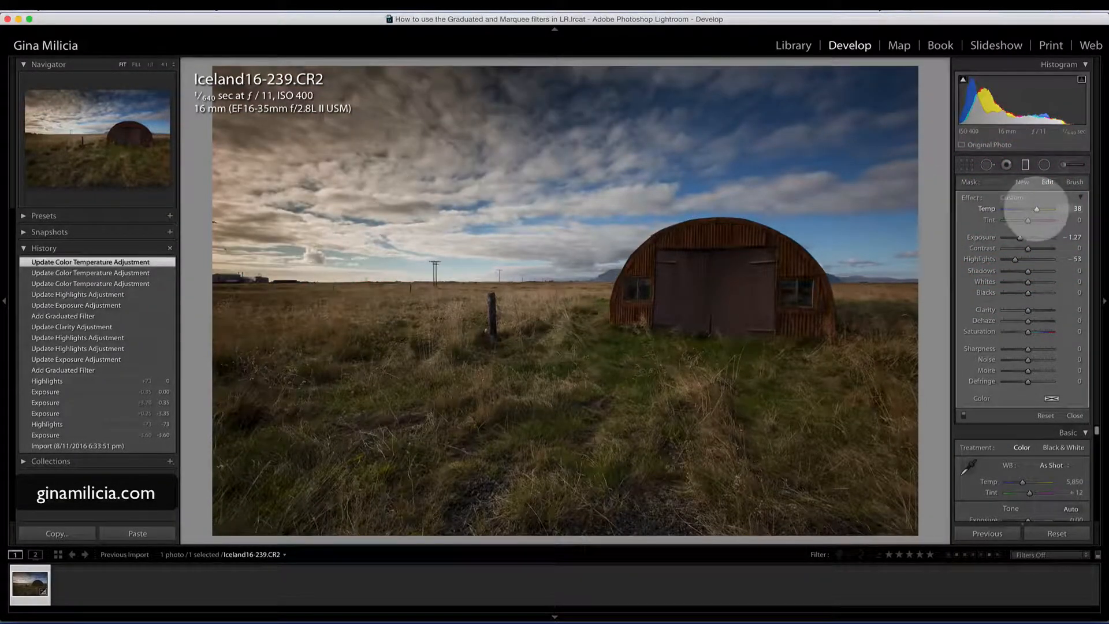
left_click_drag(1037, 209, 1034, 209)
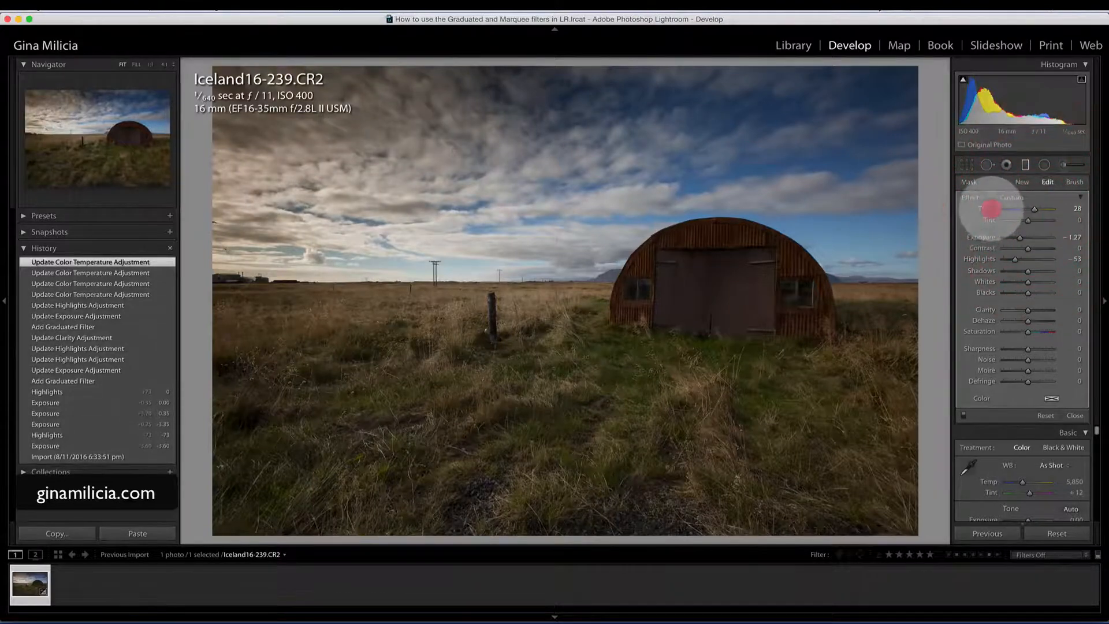
double_click(991, 209)
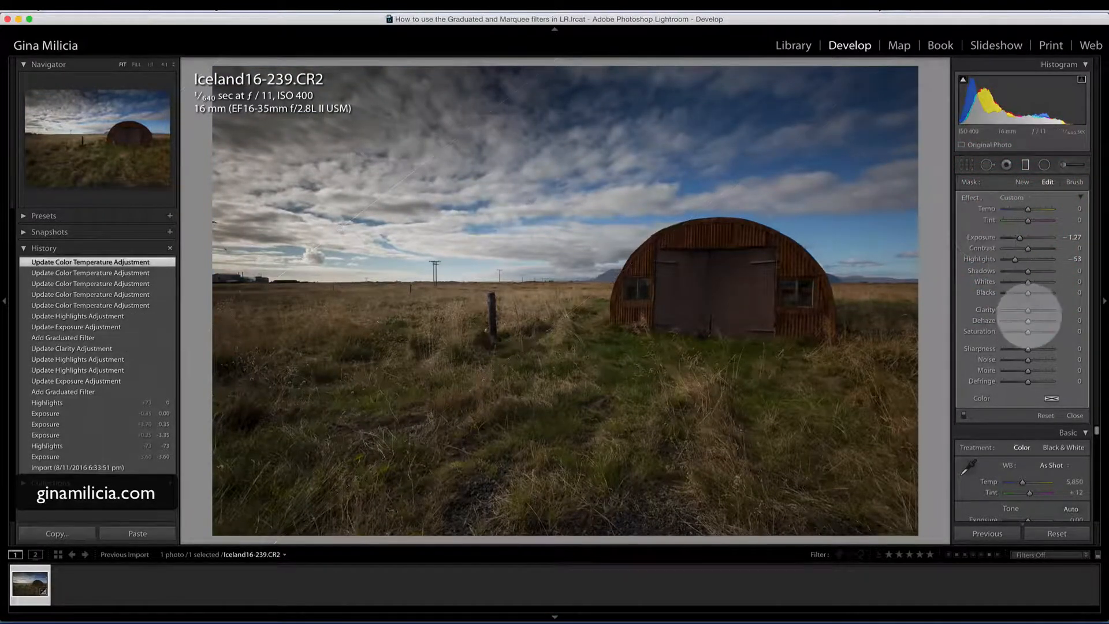
- Set the diagonal graduated filter's Clarity to 21 and compare the photo with its original version
left_click_drag(1030, 310, 1034, 311)
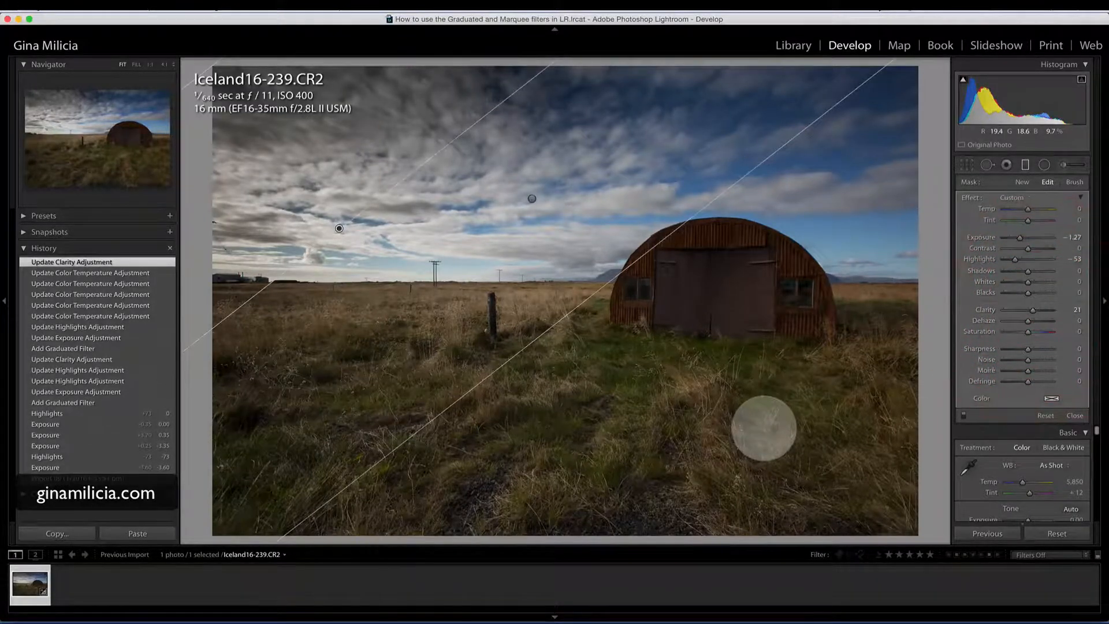
key("backslash")
key("backslash")
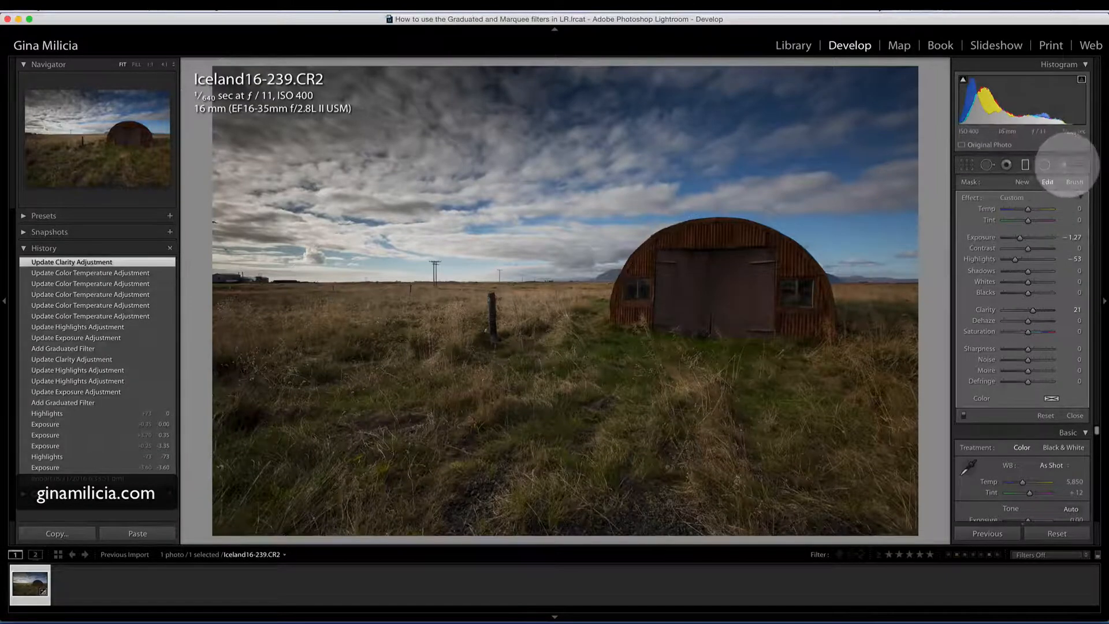
- Select the horizontal sky graduated filter, set its Shadows to 100, and compare the photo with its original version
left_click(1064, 164)
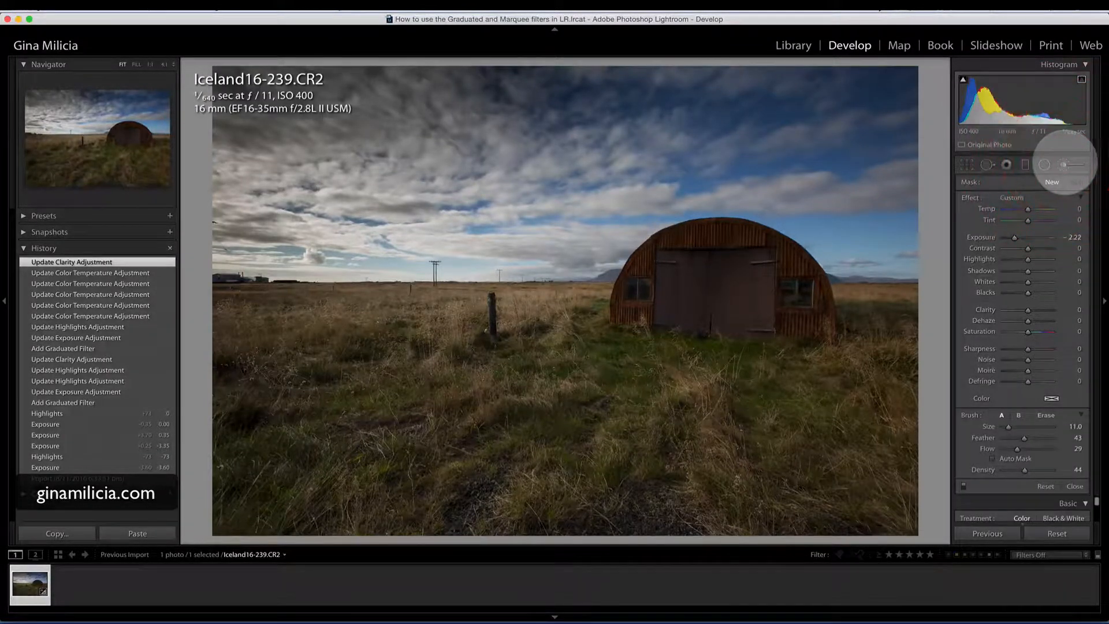
left_click(1065, 164)
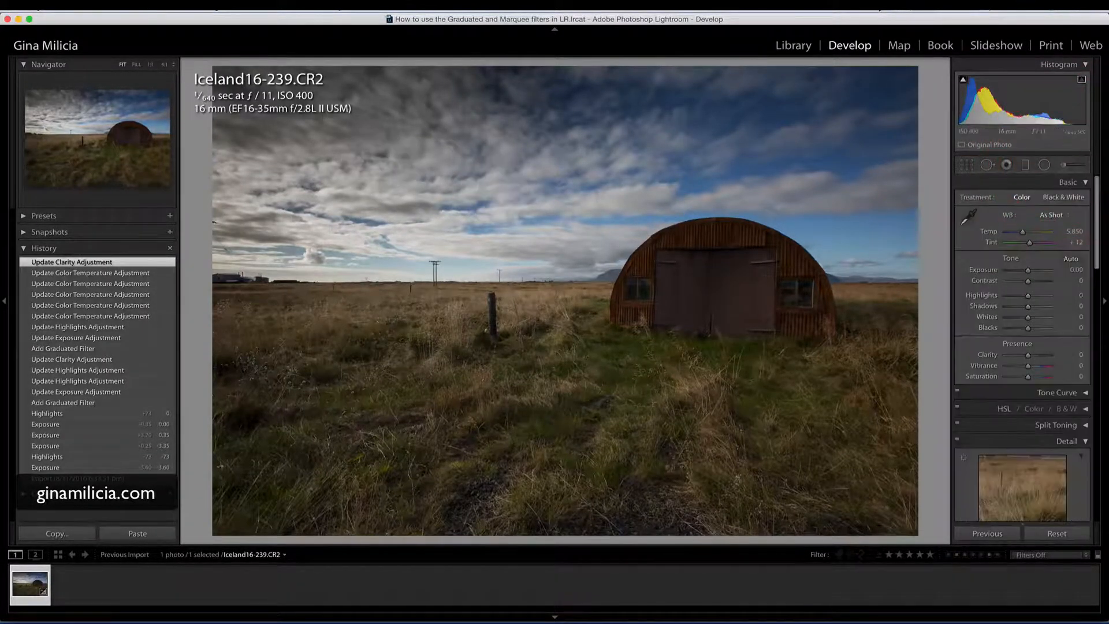
left_click(1025, 164)
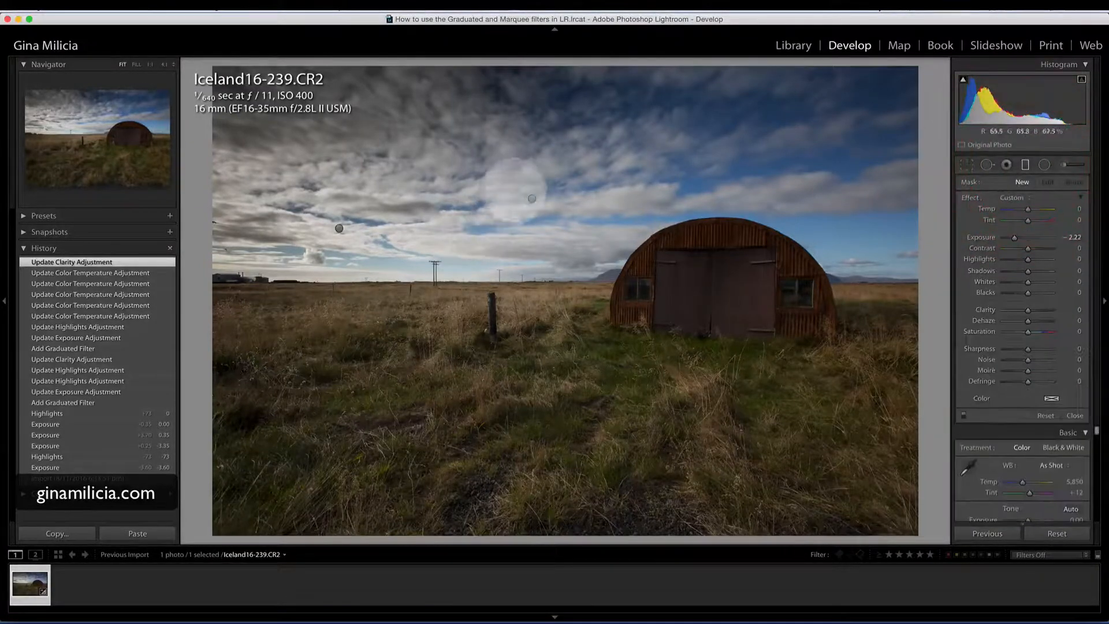
left_click(532, 198)
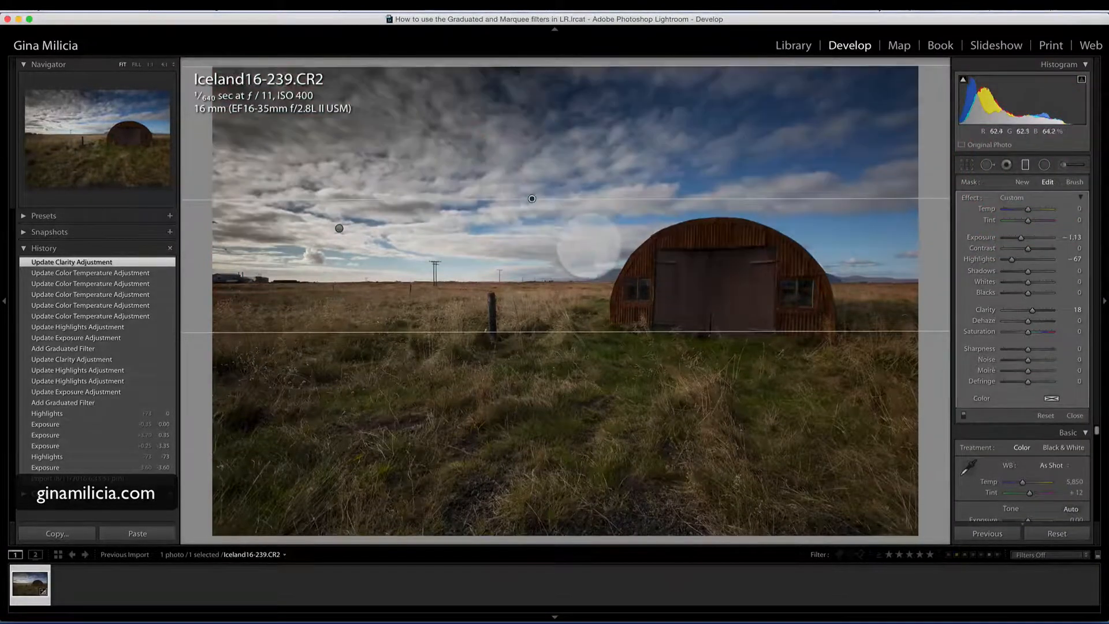
mouse_move(532, 198)
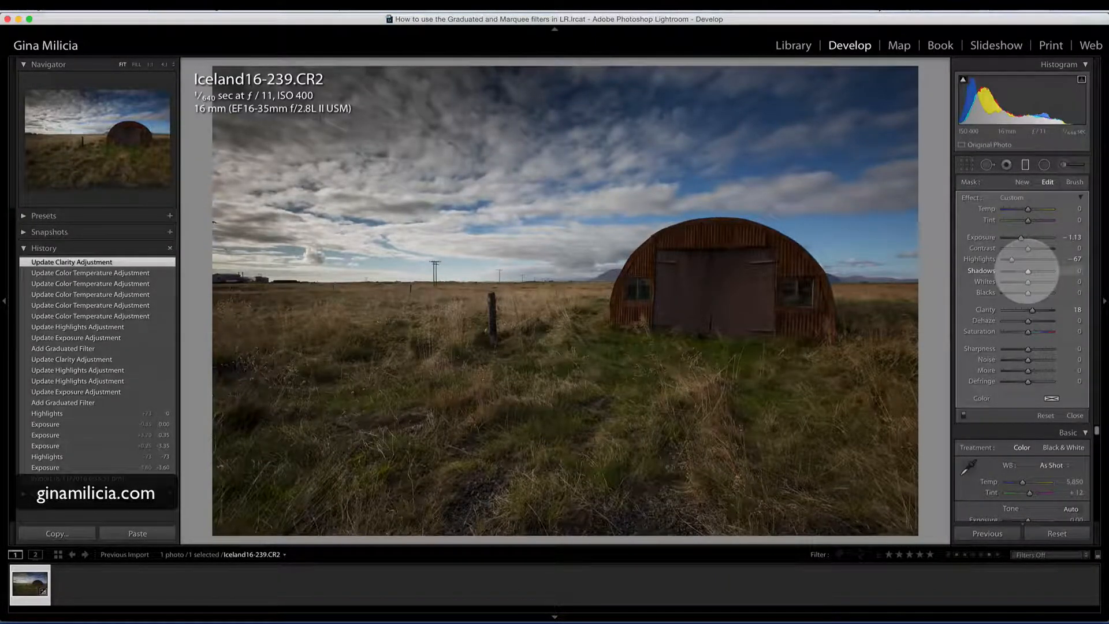
left_click_drag(1028, 271, 1027, 271)
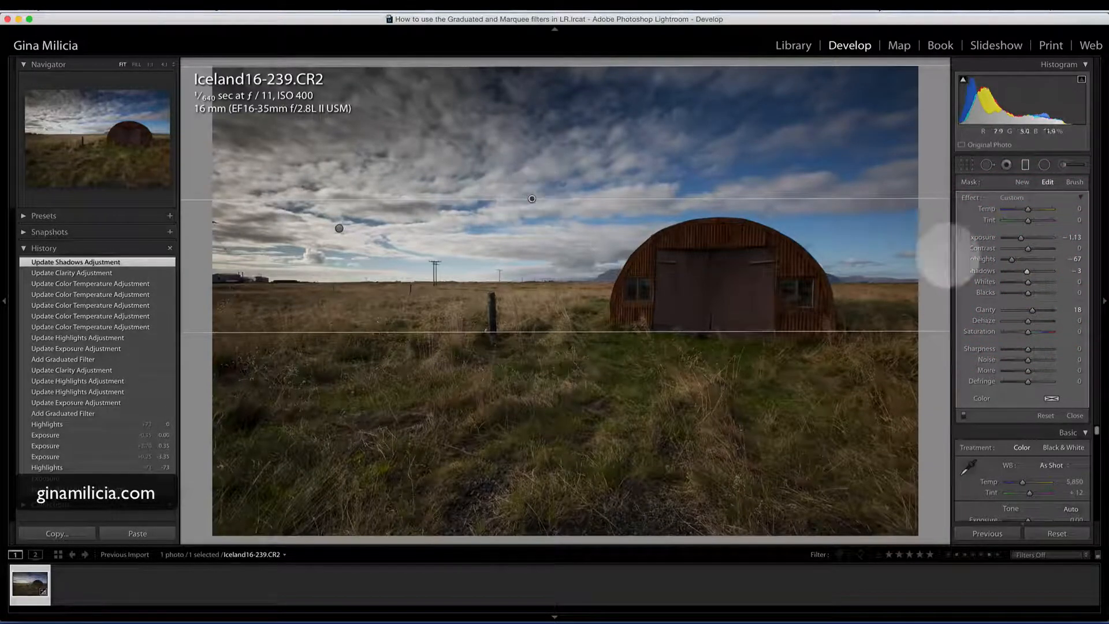
left_click_drag(1026, 271, 1061, 270)
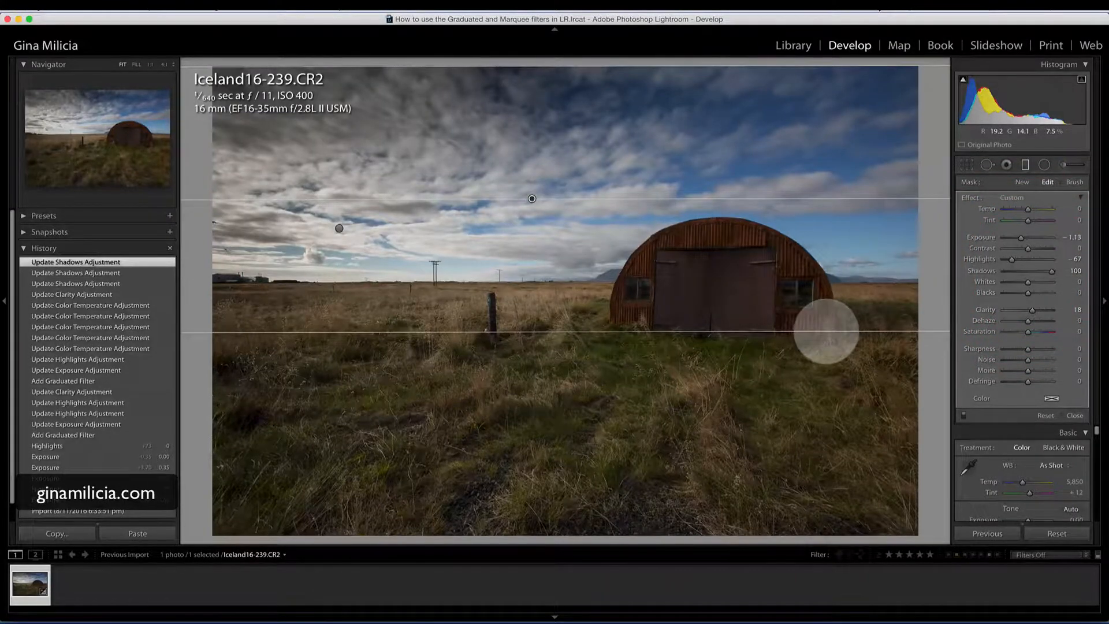
key("backslash")
key("backslash")
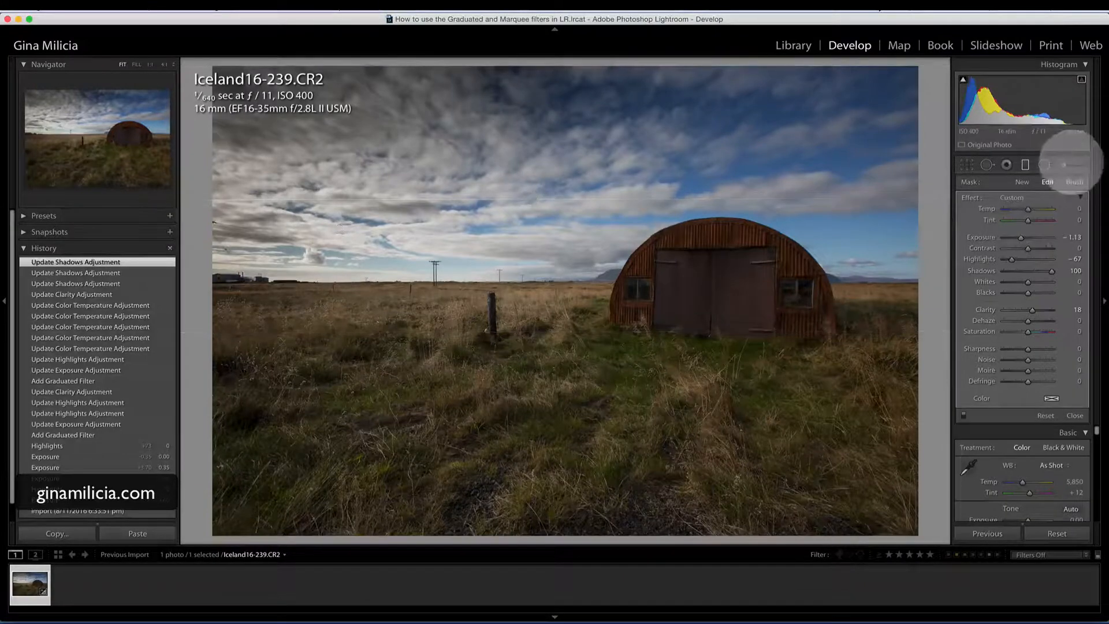
- Leave the local filters and set the whole photo's Shadows to +41, Blacks to -20 and Whites to +21
left_click(1066, 166)
left_click(1065, 165)
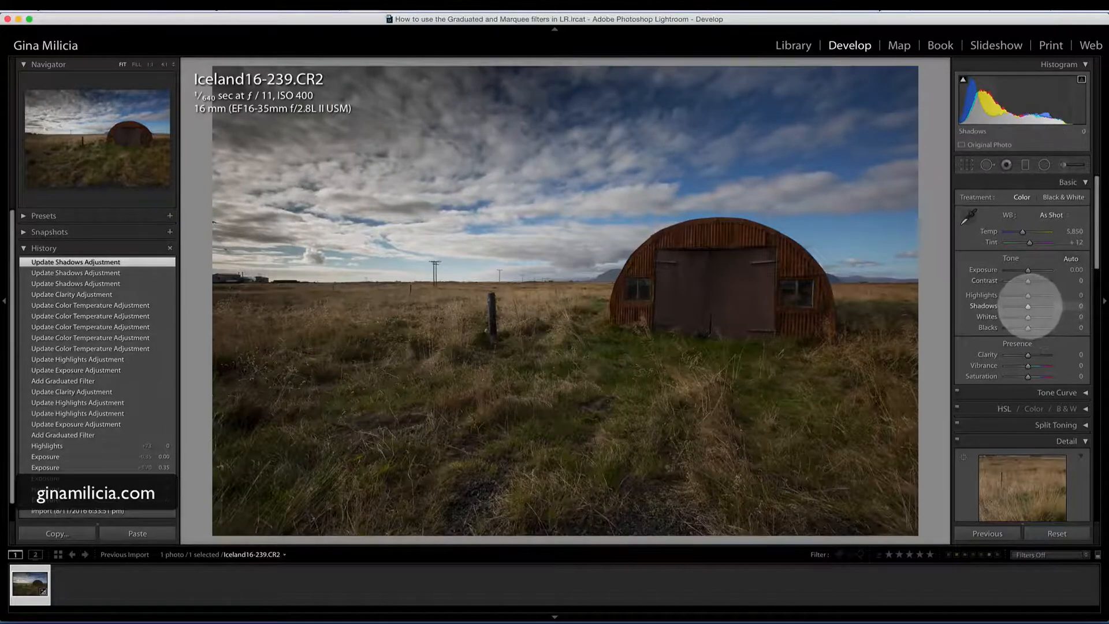
left_click_drag(1031, 305, 1040, 305)
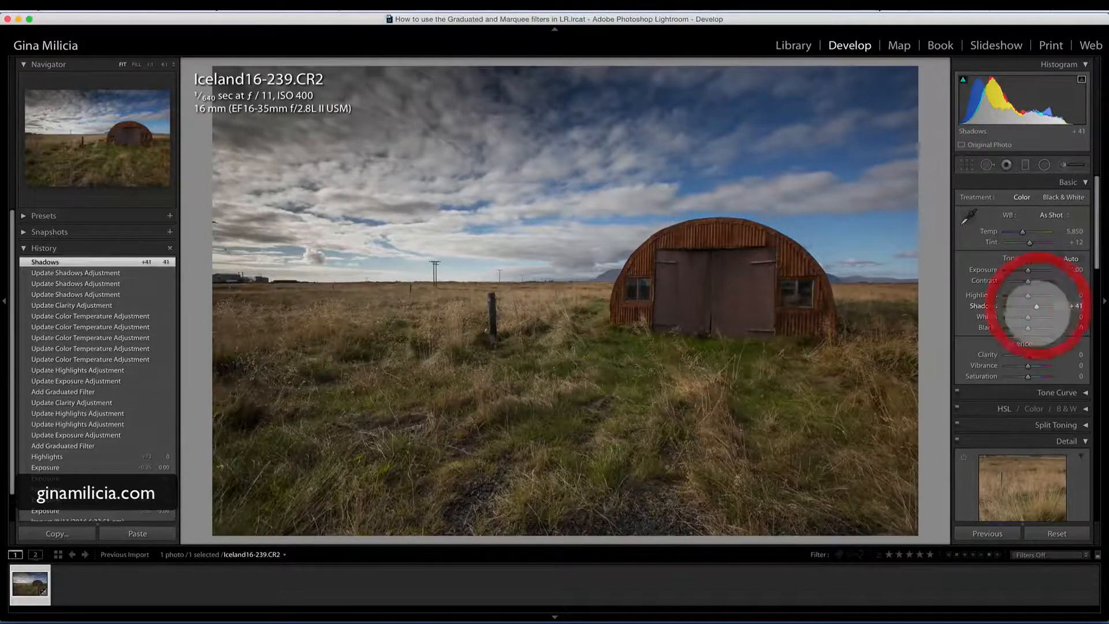
key("alt")
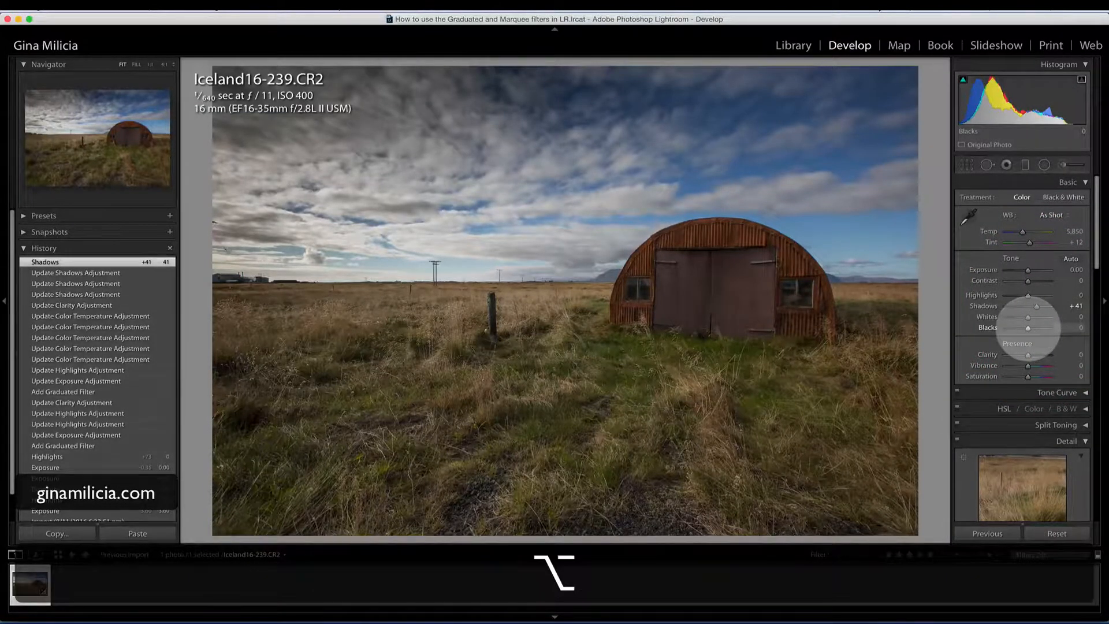
key("alt")
left_click_drag(1028, 328, 1033, 318)
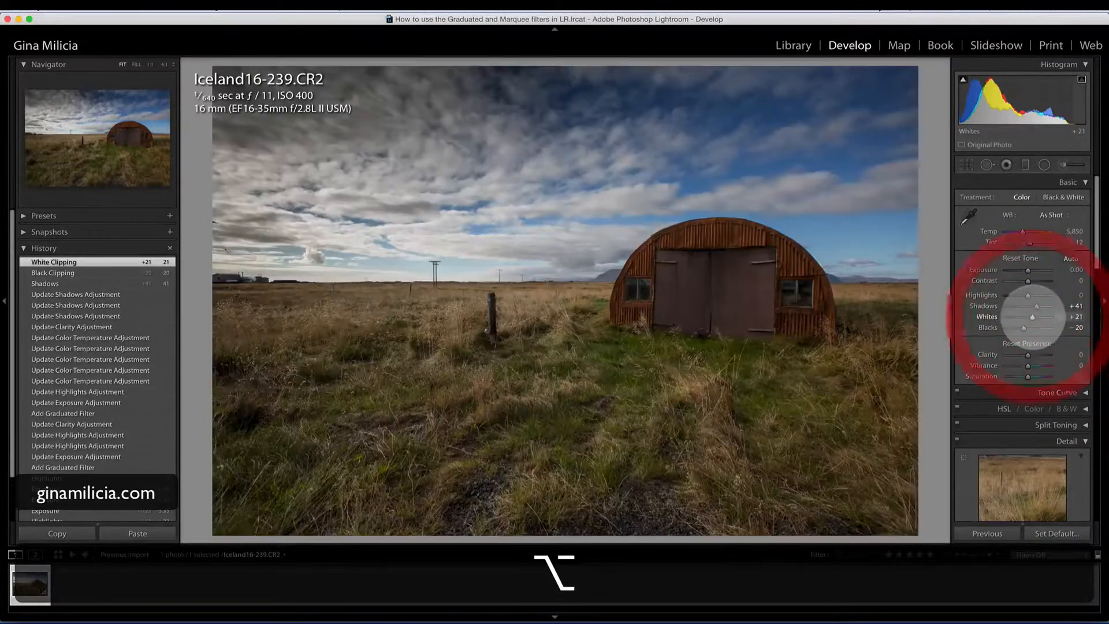
- Set the whole photo's Clarity to +20 and compare the edited photo with its original version
left_click_drag(1028, 354, 1033, 355)
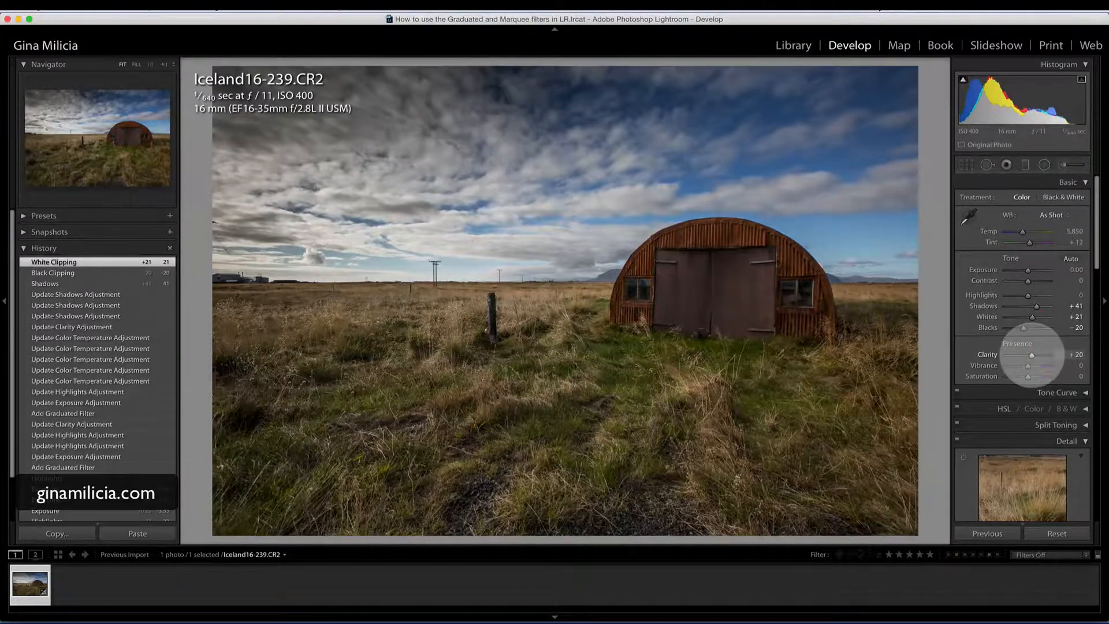
left_click(1033, 355)
key("backslash")
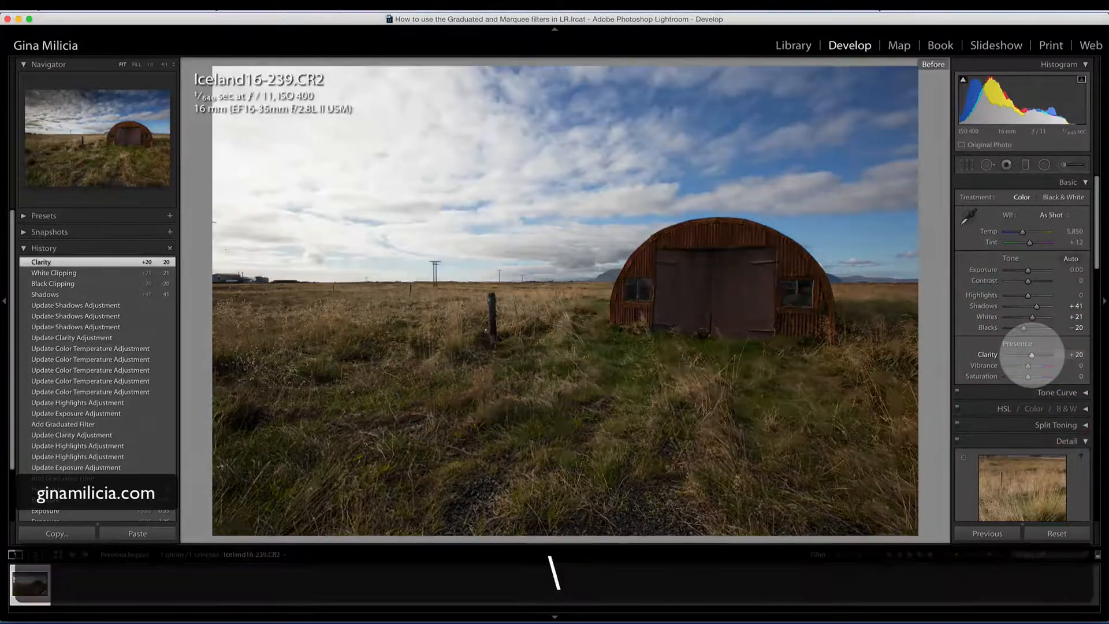
key("backslash")
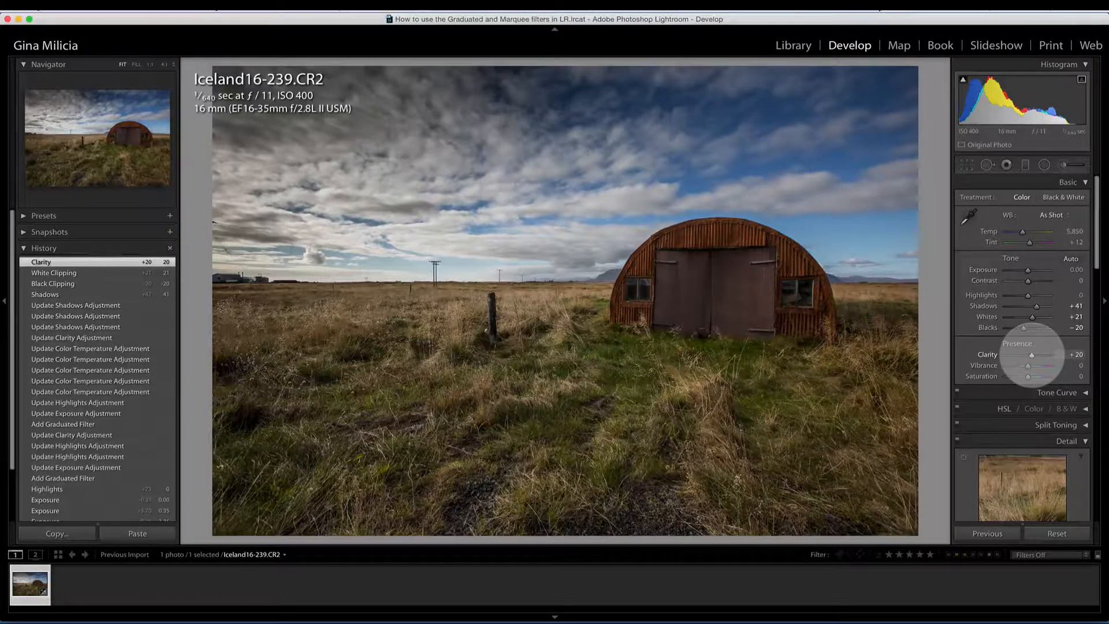
key("alt")
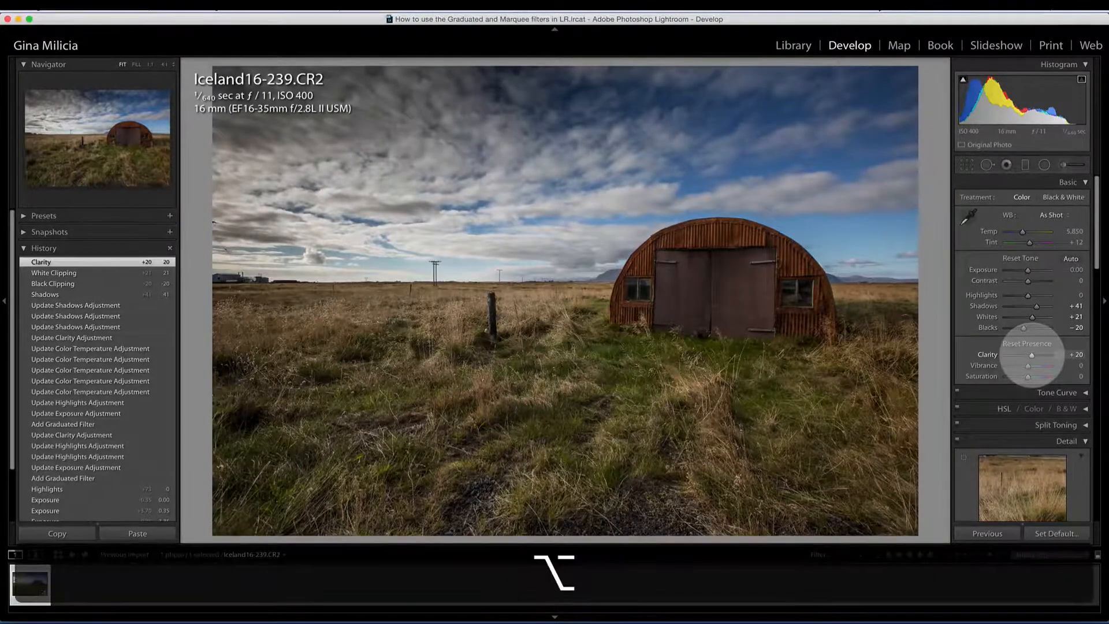